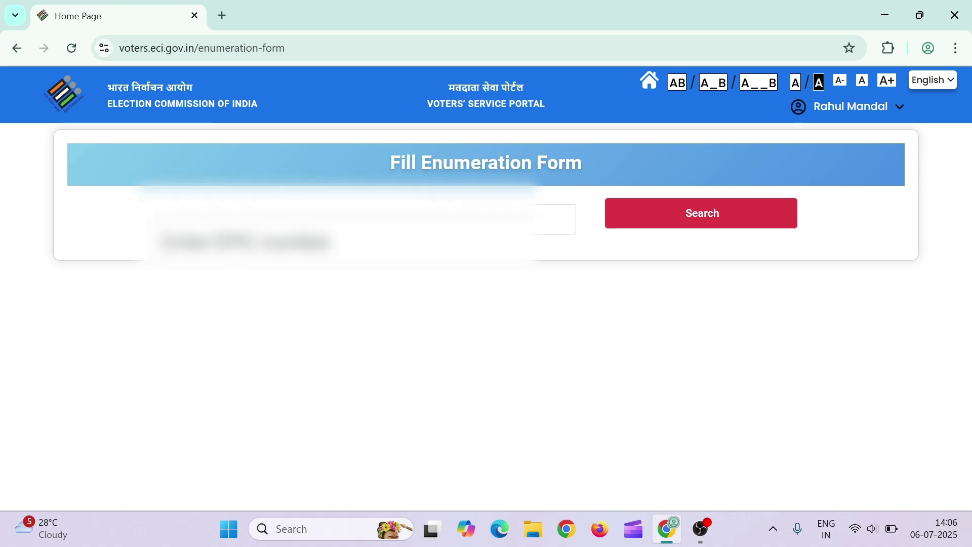
Step: Load the elector's prefilled record by searching the saved EPIC number
{"action": "left_click", "coordinate": [378, 220]}
{"action": "left_click", "coordinate": [377, 293]}
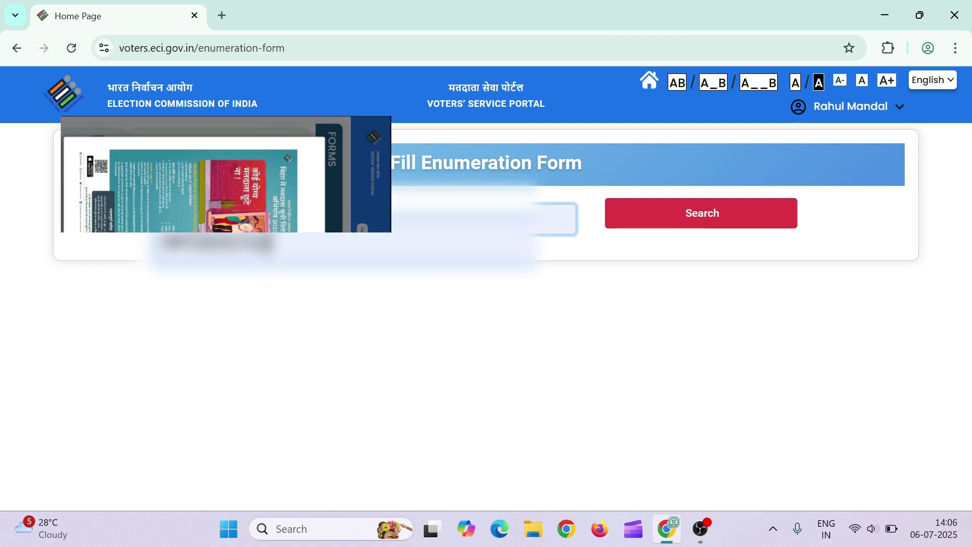
{"action": "left_click", "coordinate": [693, 218]}
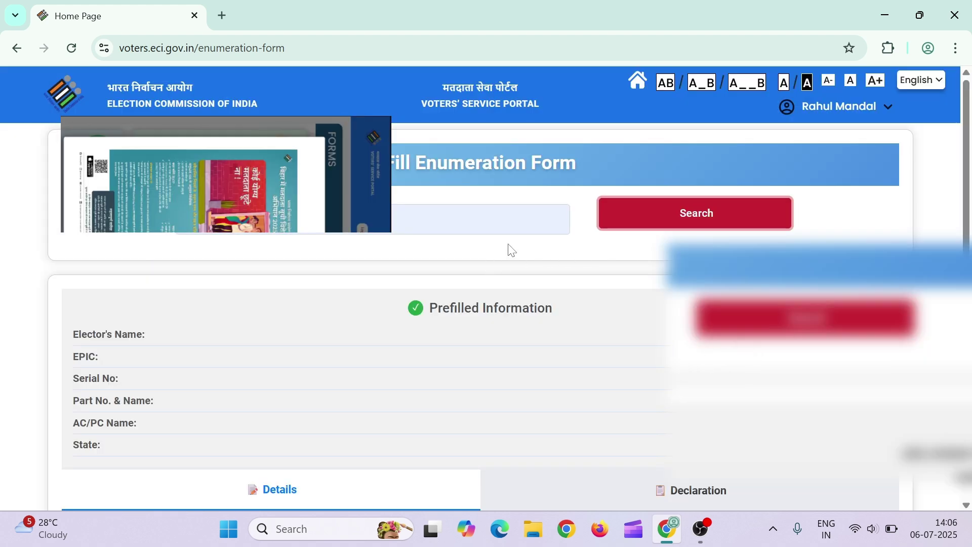
{"action": "scroll", "coordinate": [513, 249], "scroll_direction": "down", "scroll_amount": 1}
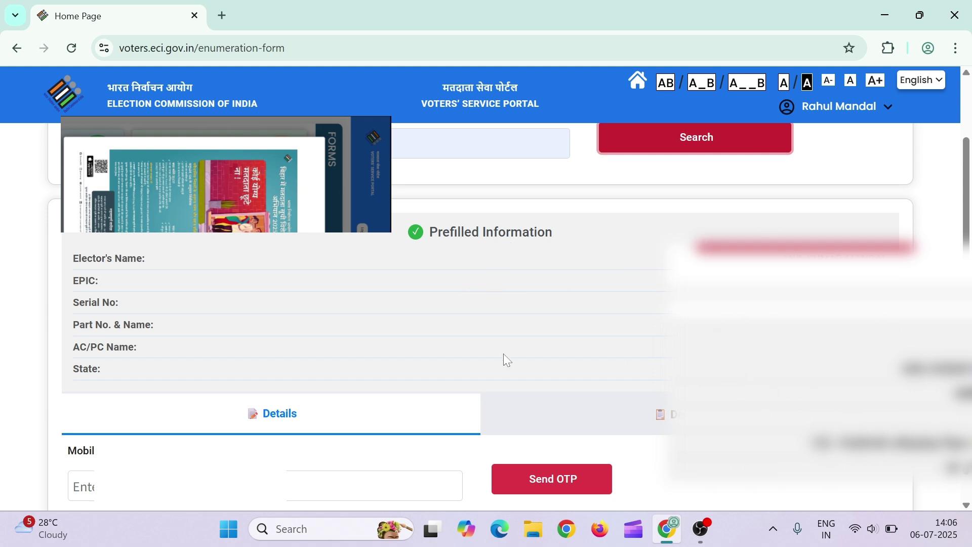
Step: Fill in the saved mobile number, request an OTP and skip linking it through Form 8
{"action": "left_click", "coordinate": [149, 487]}
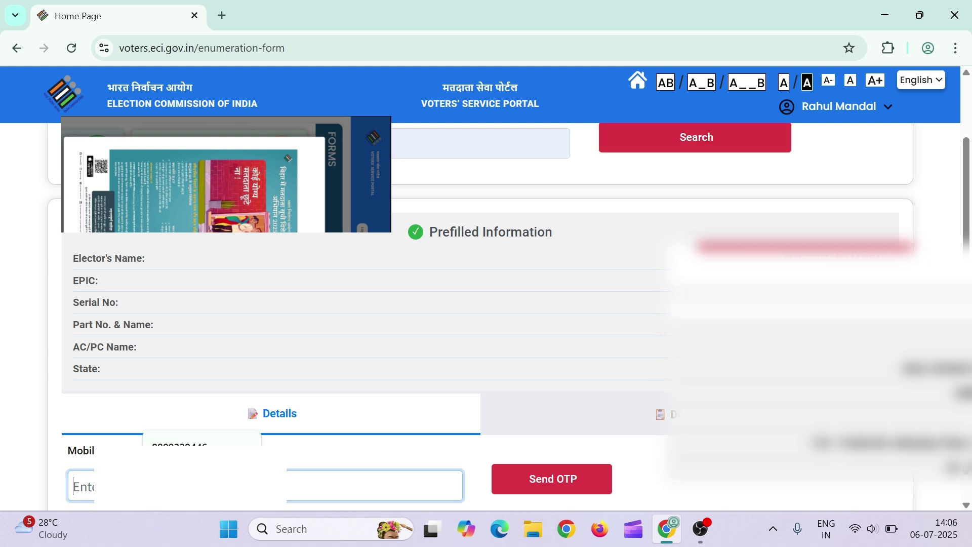
{"action": "left_click", "coordinate": [404, 360]}
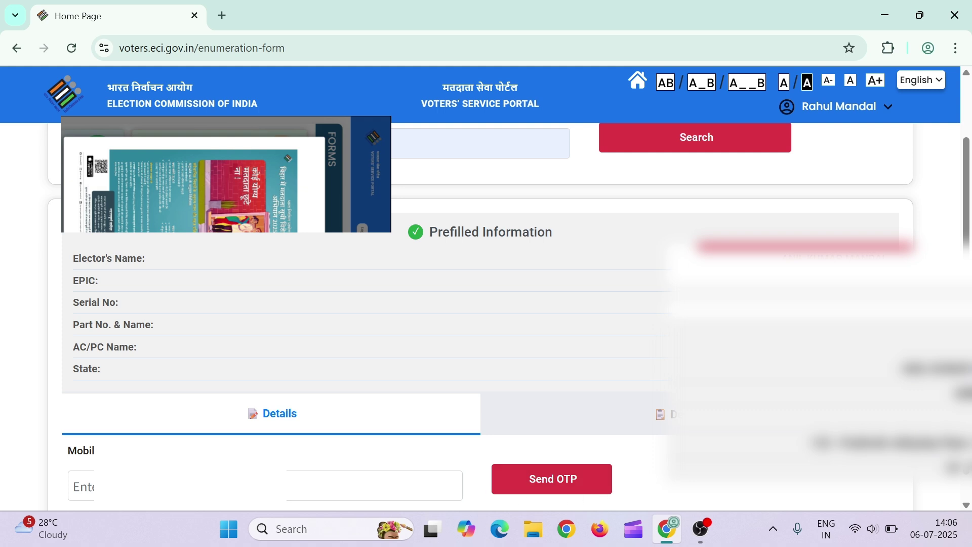
{"action": "left_click", "coordinate": [167, 486]}
{"action": "left_click", "coordinate": [192, 446]}
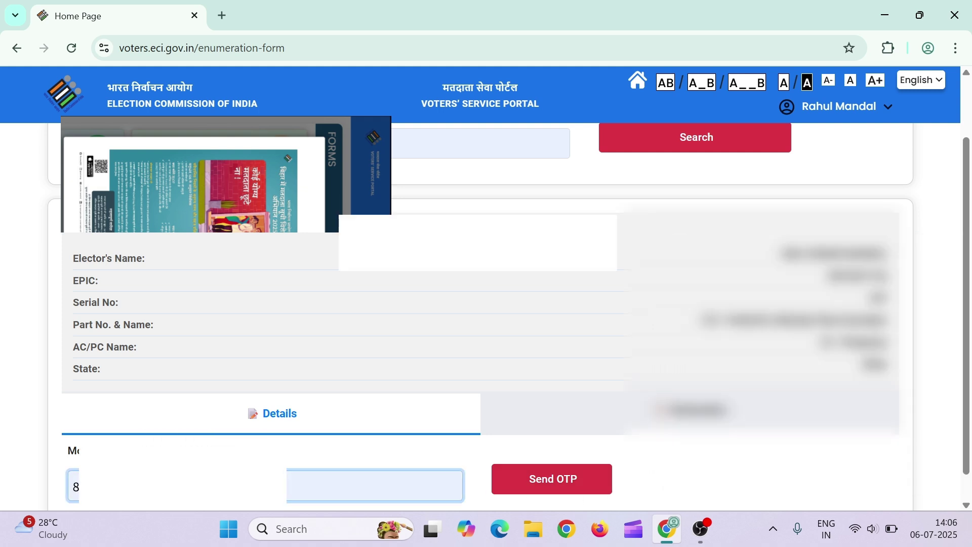
{"action": "left_click", "coordinate": [545, 485]}
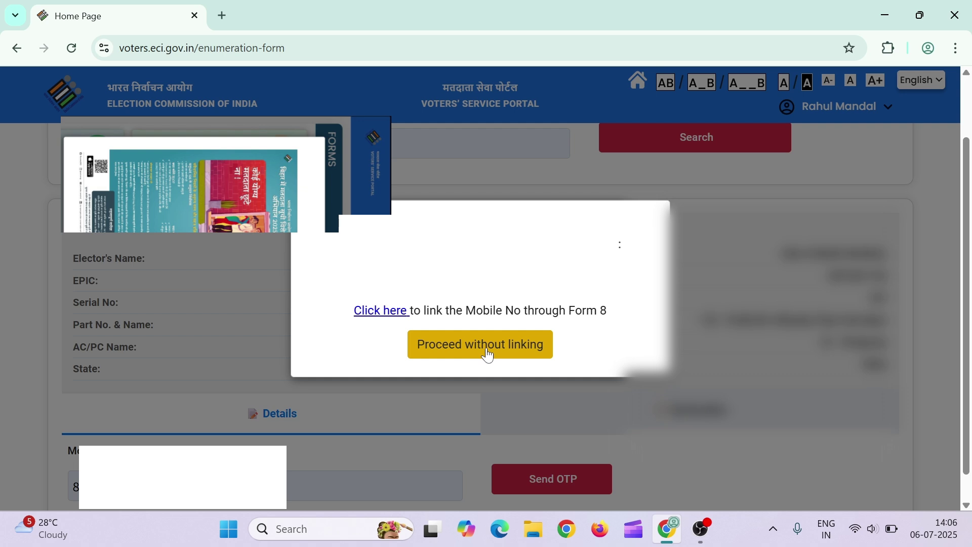
{"action": "left_click", "coordinate": [487, 353]}
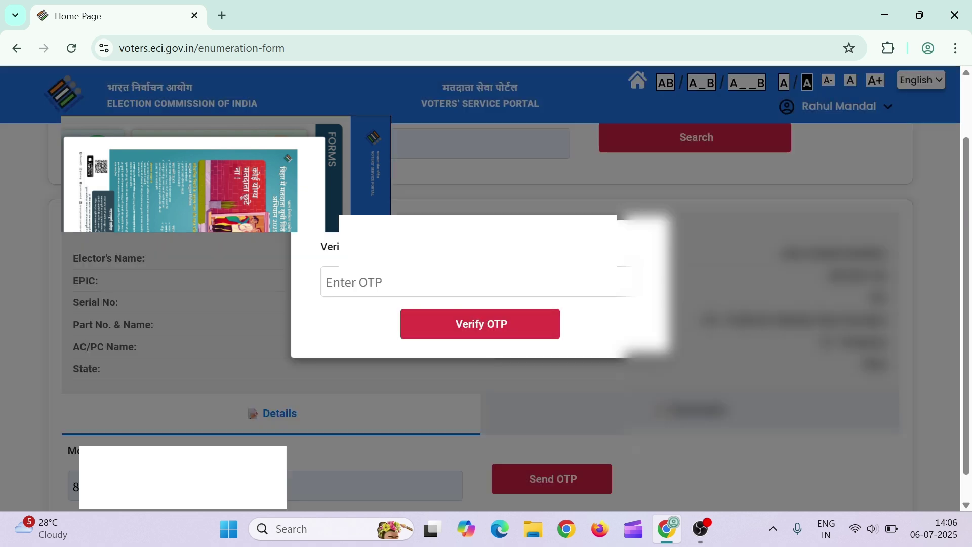
Step: Enter the received OTP code and verify the mobile number
{"action": "left_click", "coordinate": [452, 280]}
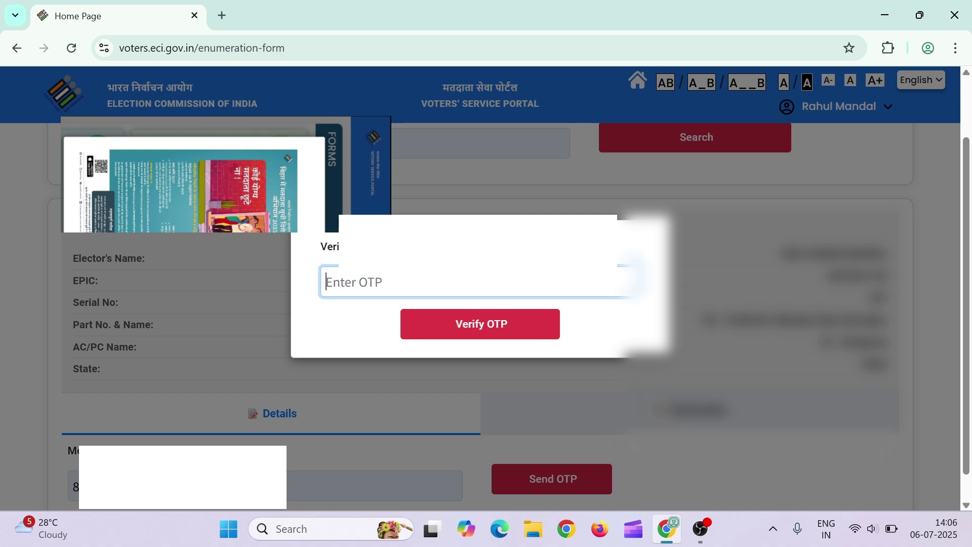
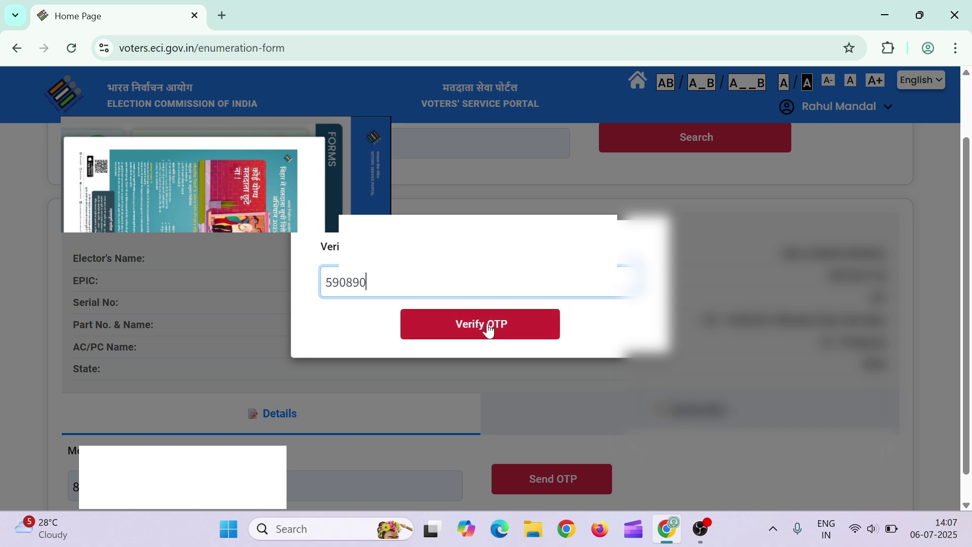
{"action": "left_click", "coordinate": [489, 330]}
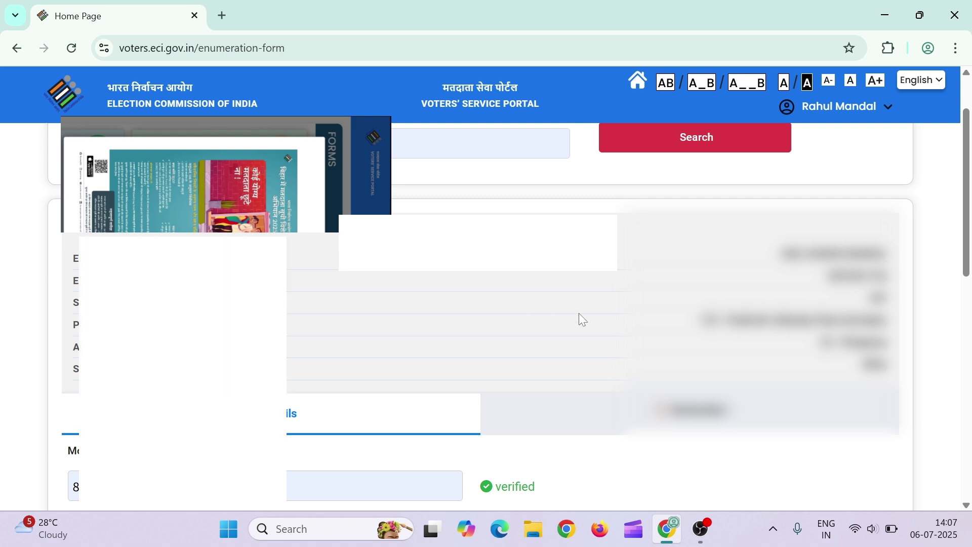
{"action": "scroll", "coordinate": [579, 314], "scroll_direction": "down", "scroll_amount": 6}
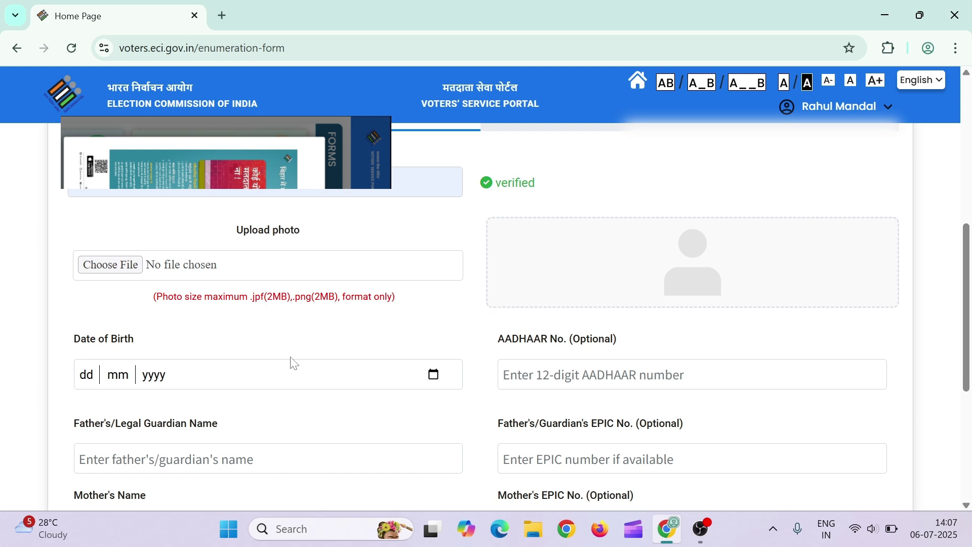
{"action": "scroll", "coordinate": [226, 372], "scroll_direction": "down", "scroll_amount": 2}
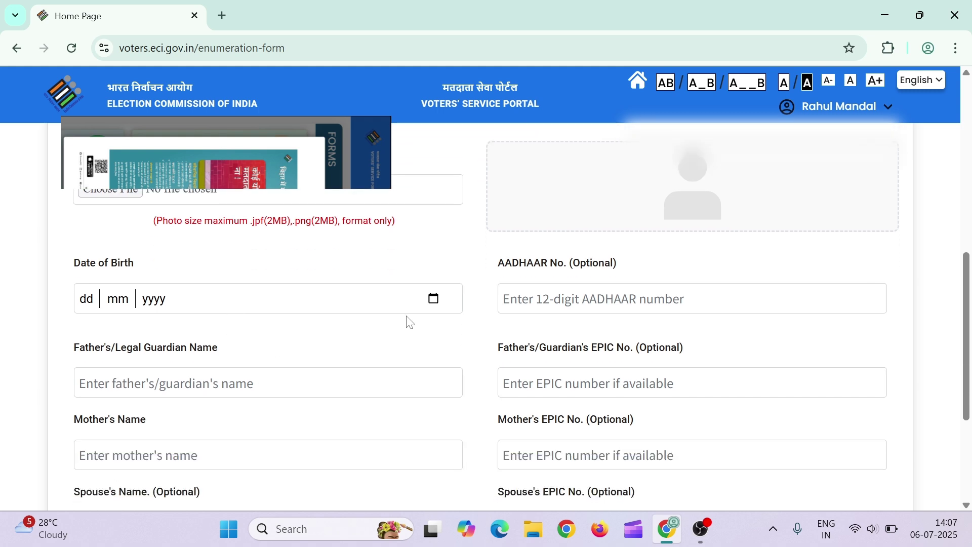
{"action": "left_click", "coordinate": [433, 300]}
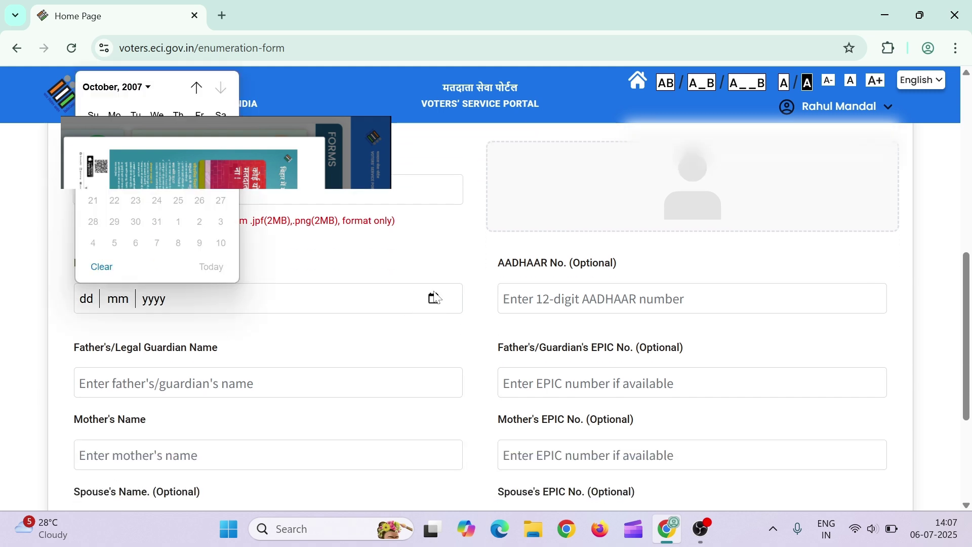
{"action": "left_click", "coordinate": [343, 302]}
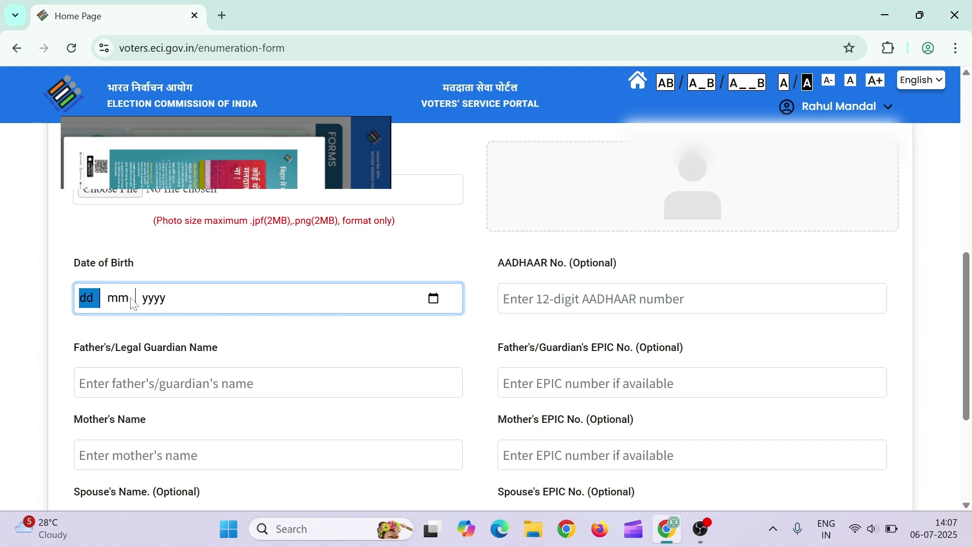
{"action": "left_click", "coordinate": [127, 302]}
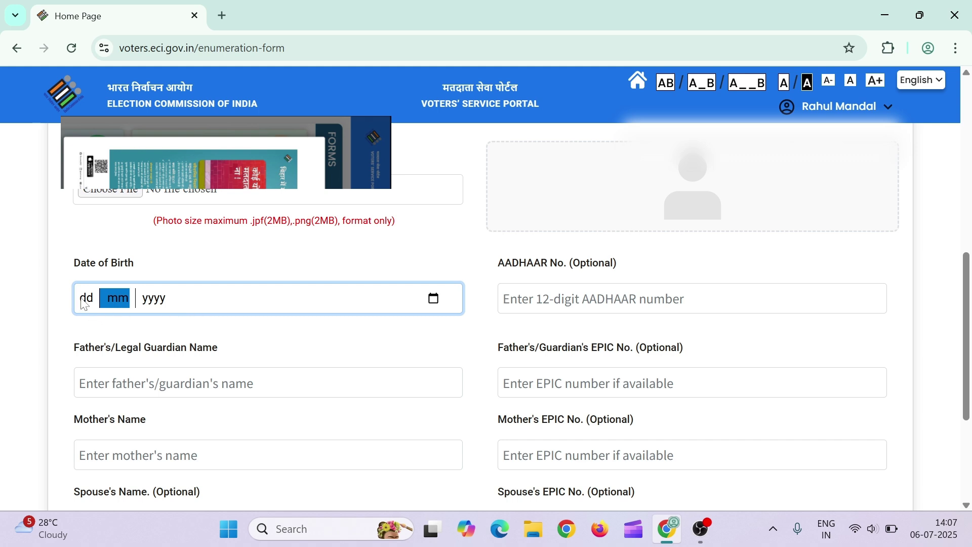
{"action": "left_click", "coordinate": [84, 303]}
{"action": "left_click", "coordinate": [597, 299]}
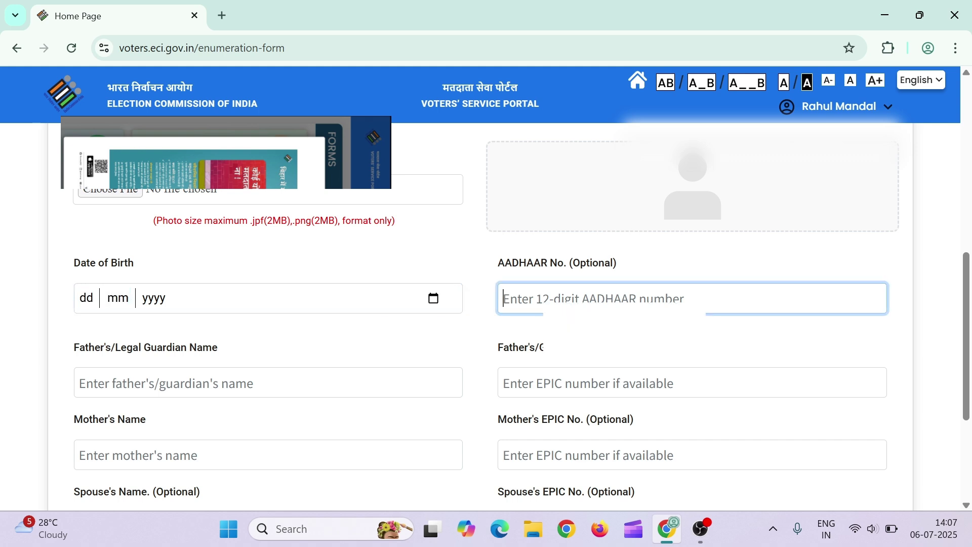
{"action": "key", "text": "Tab"}
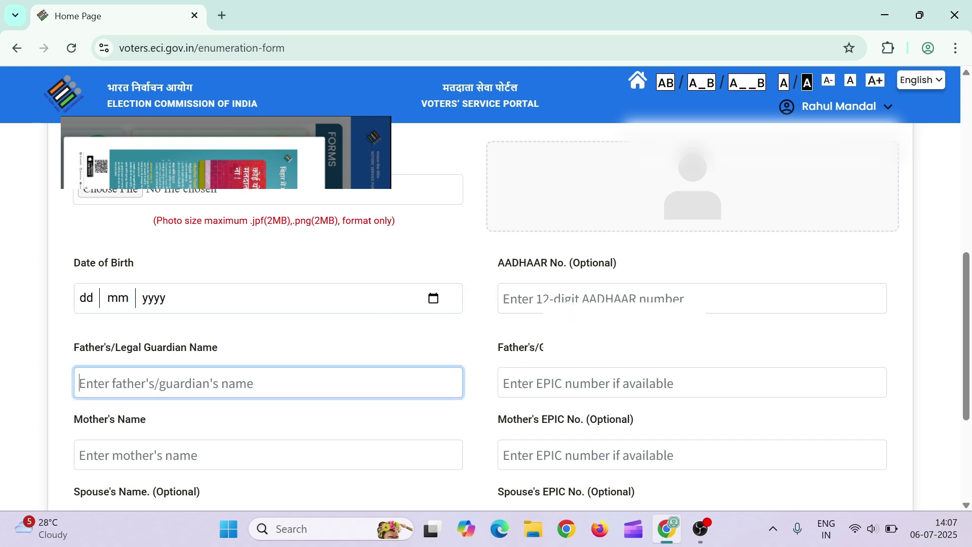
{"action": "scroll", "coordinate": [235, 352], "scroll_direction": "down", "scroll_amount": 3}
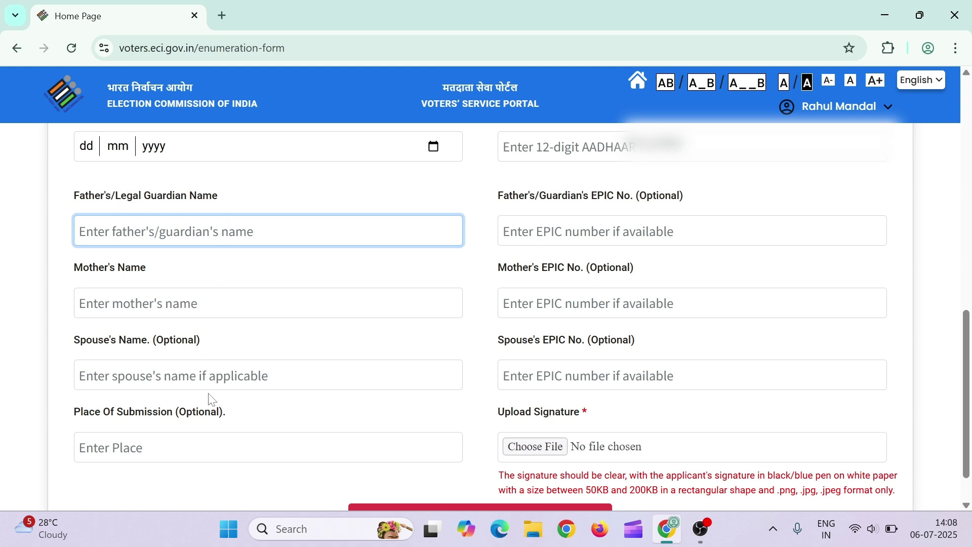
Step: Step through the father's, mother's, spouse's name and place of submission fields in Details
{"action": "left_click", "coordinate": [269, 376]}
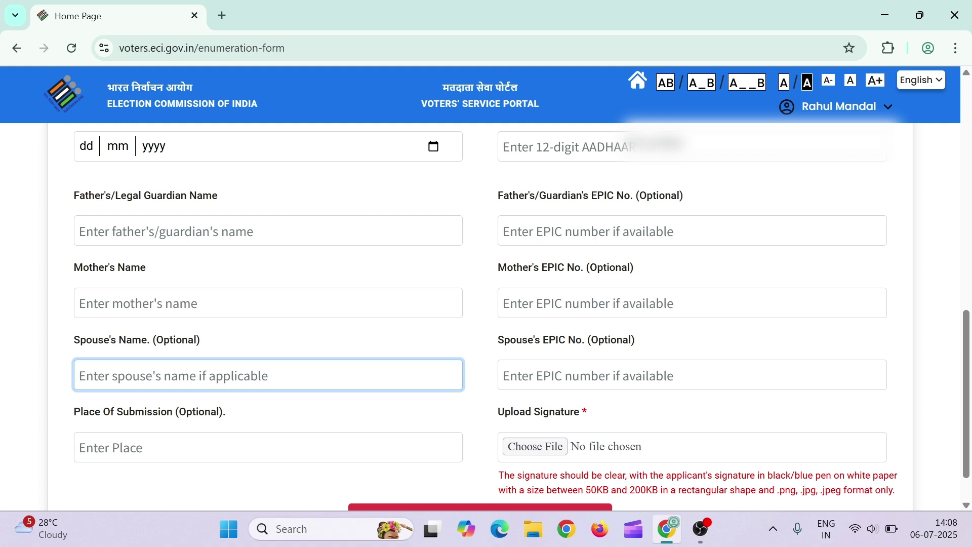
{"action": "left_click", "coordinate": [268, 231]}
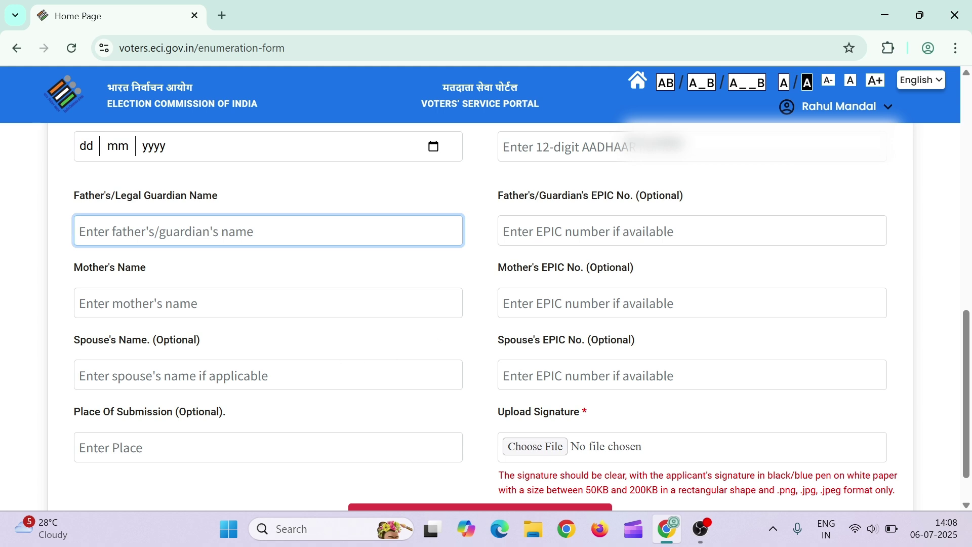
{"action": "key", "text": "Tab"}
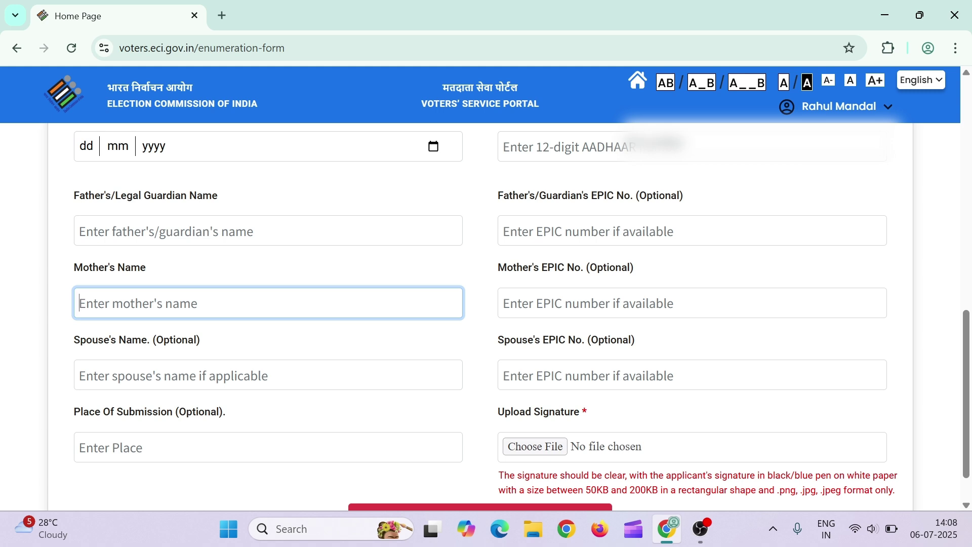
{"action": "left_click", "coordinate": [268, 375]}
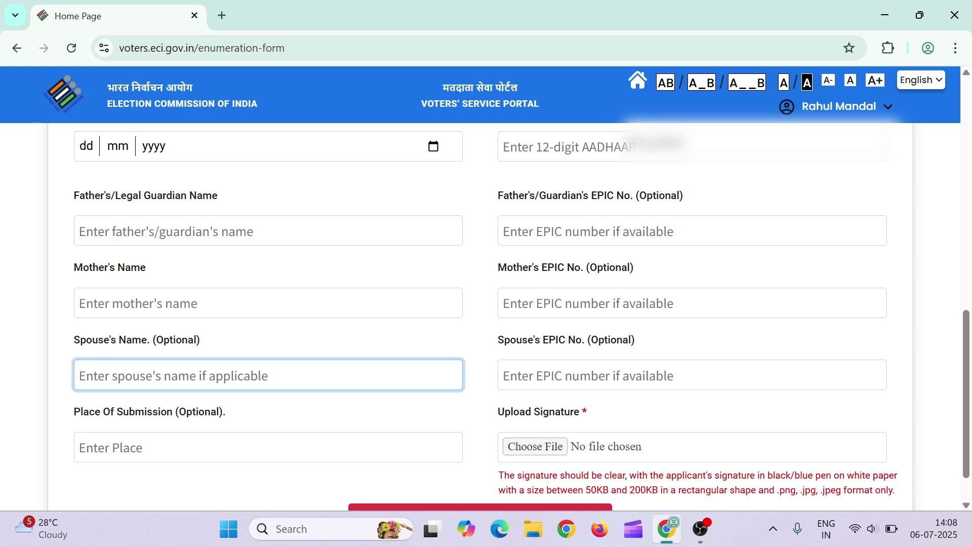
{"action": "scroll", "coordinate": [463, 354], "scroll_direction": "down", "scroll_amount": 1}
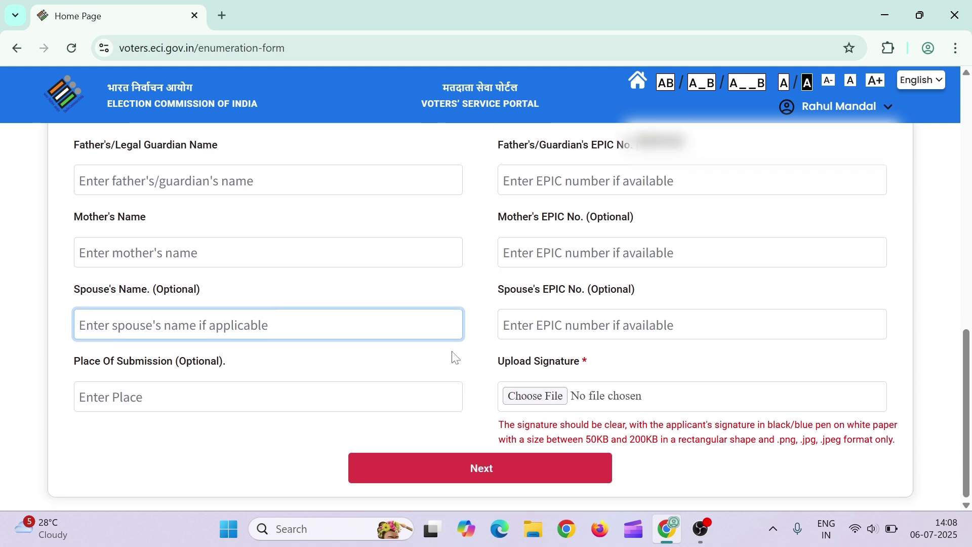
{"action": "left_click", "coordinate": [293, 388]}
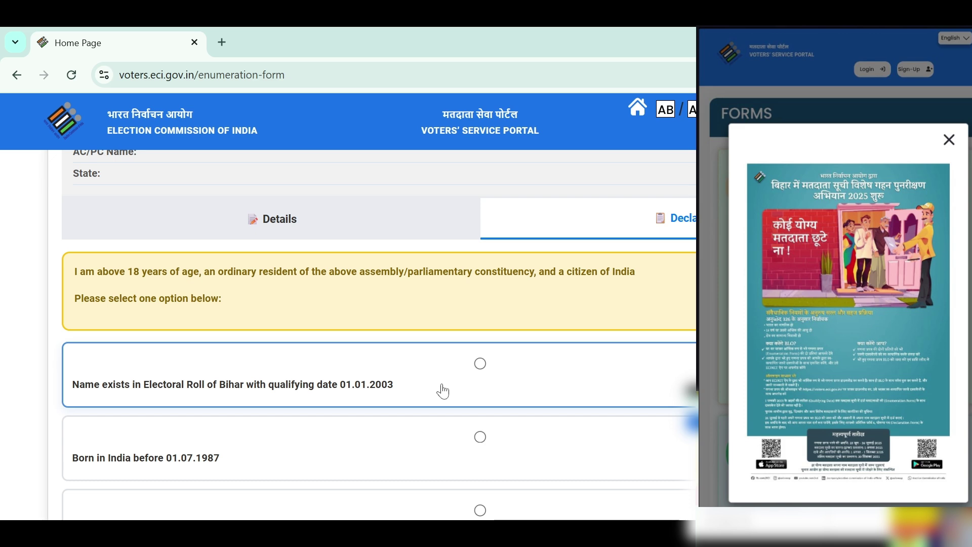
{"action": "left_click", "coordinate": [480, 365]}
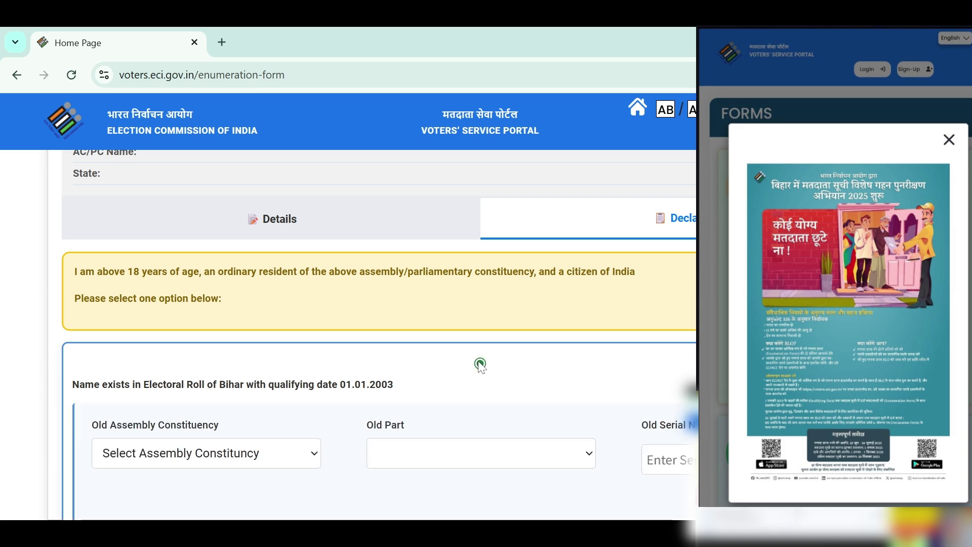
{"action": "scroll", "coordinate": [469, 379], "scroll_direction": "down", "scroll_amount": 3}
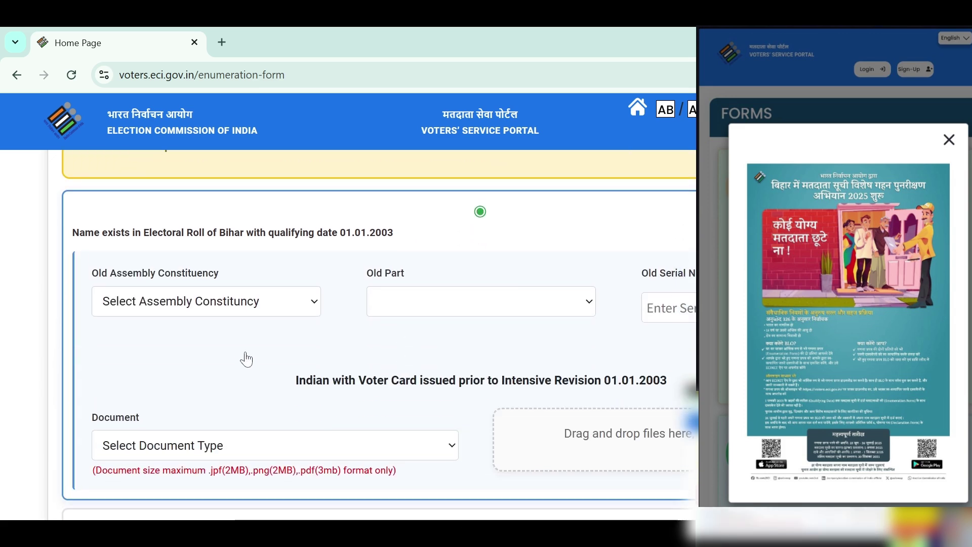
{"action": "left_click", "coordinate": [253, 314]}
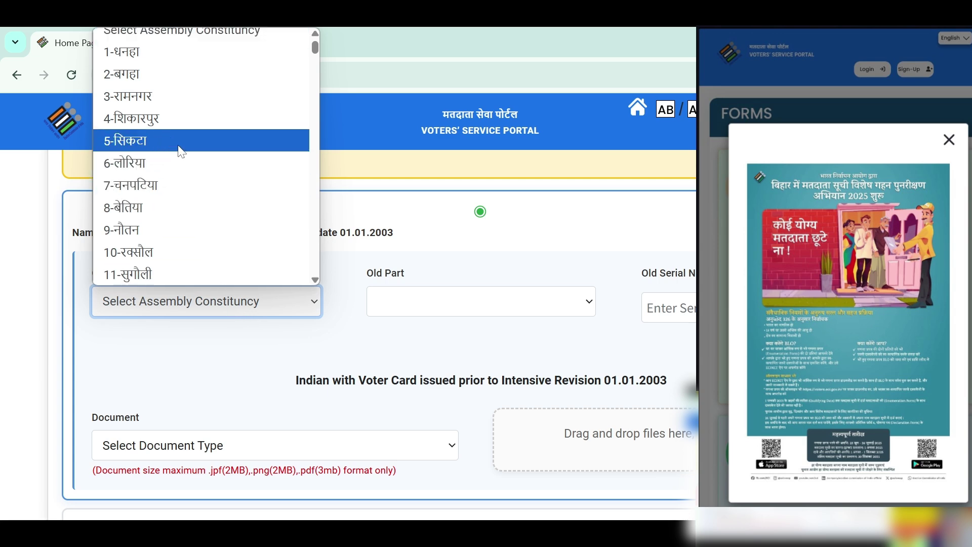
{"action": "scroll", "coordinate": [179, 152], "scroll_direction": "down", "scroll_amount": 3}
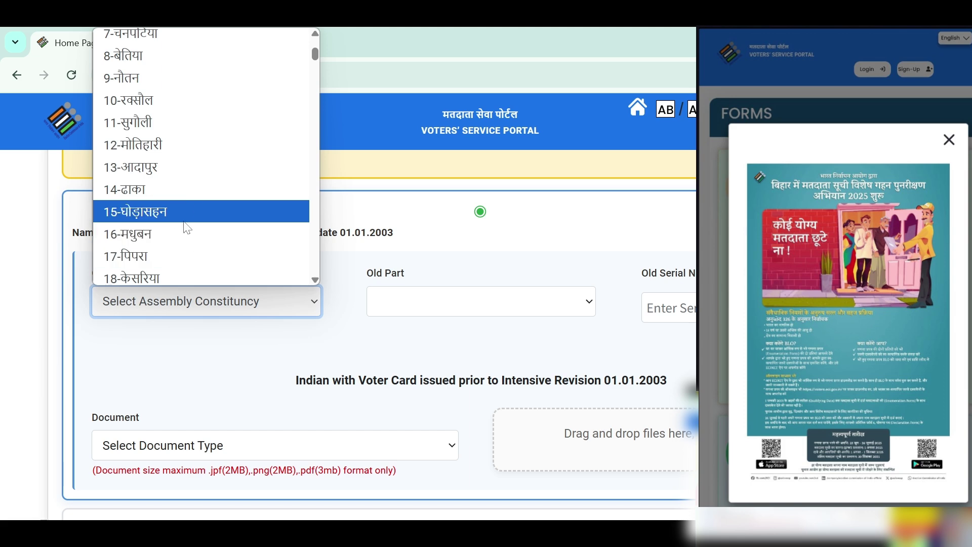
{"action": "scroll", "coordinate": [187, 227], "scroll_direction": "up", "scroll_amount": 4}
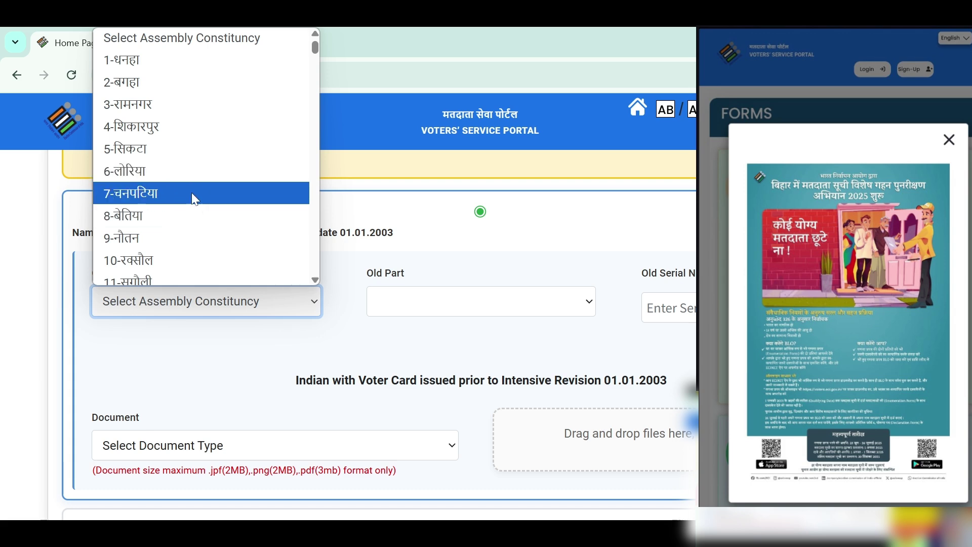
{"action": "left_click", "coordinate": [493, 350]}
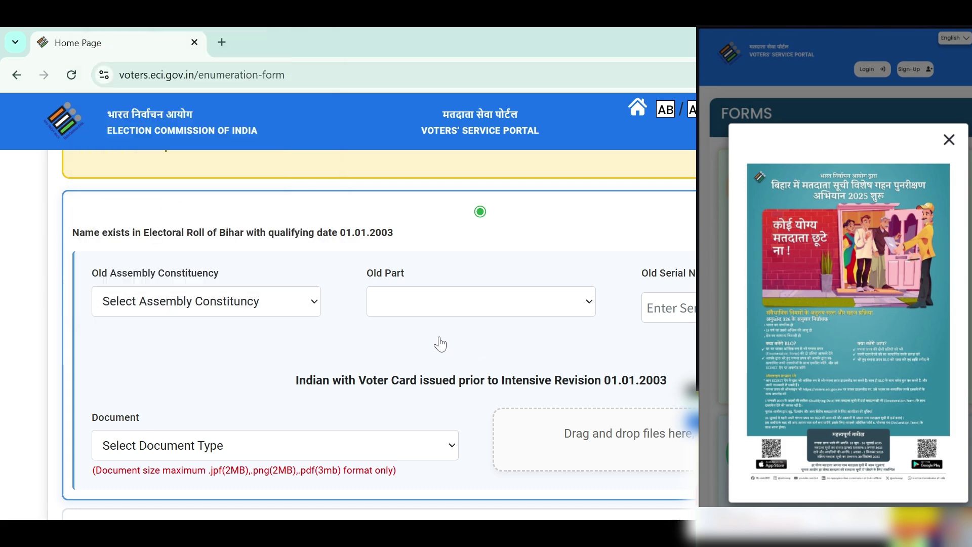
{"action": "scroll", "coordinate": [440, 344], "scroll_direction": "down", "scroll_amount": 3}
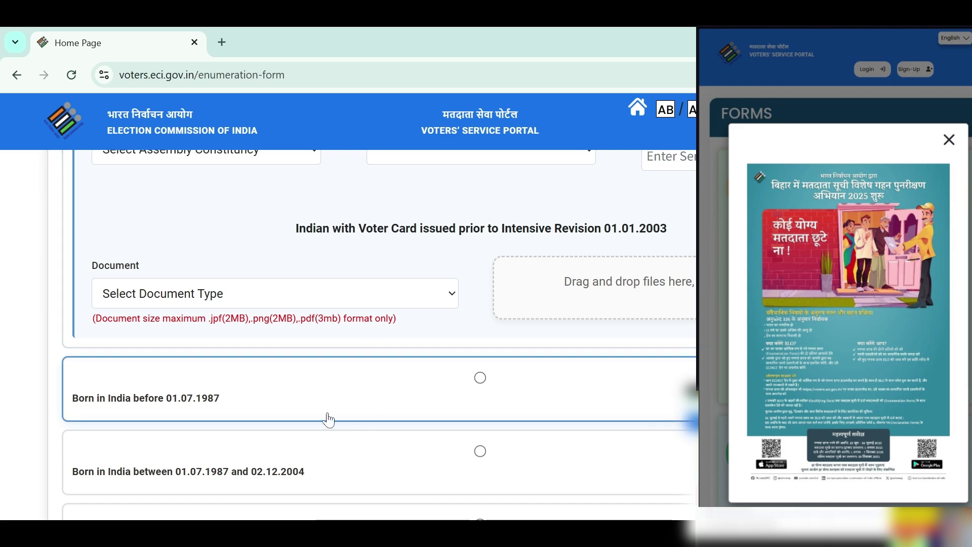
Step: Select 'Born in India before 01.07.1987', replacing the 'between 01.07.1987 and 02.12.2004' choice
{"action": "scroll", "coordinate": [304, 410], "scroll_direction": "down", "scroll_amount": 3}
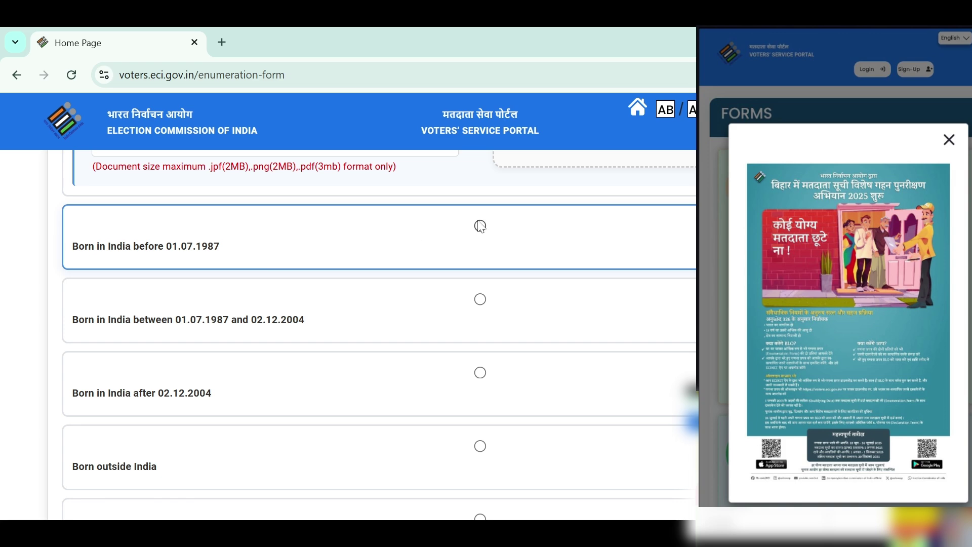
{"action": "scroll", "coordinate": [202, 314], "scroll_direction": "down", "scroll_amount": 1}
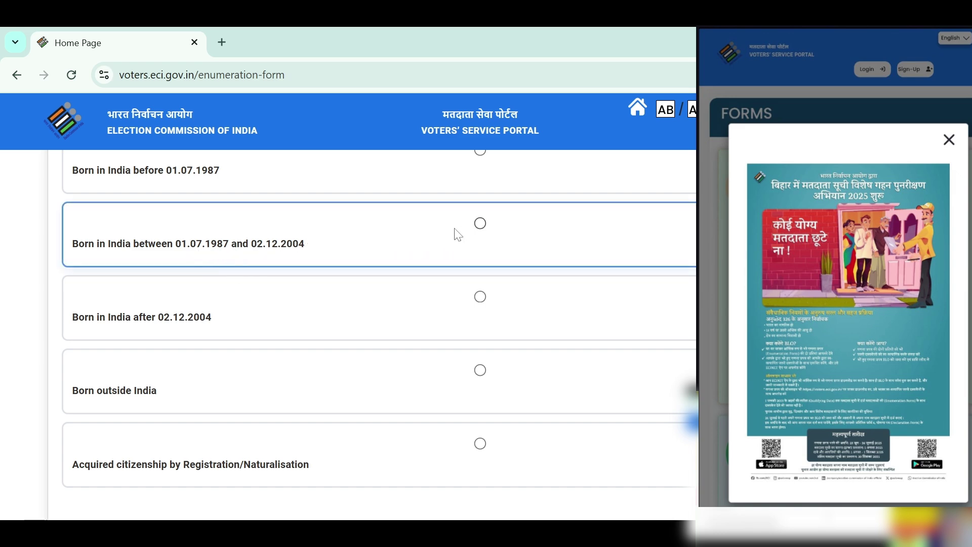
{"action": "left_click", "coordinate": [480, 224]}
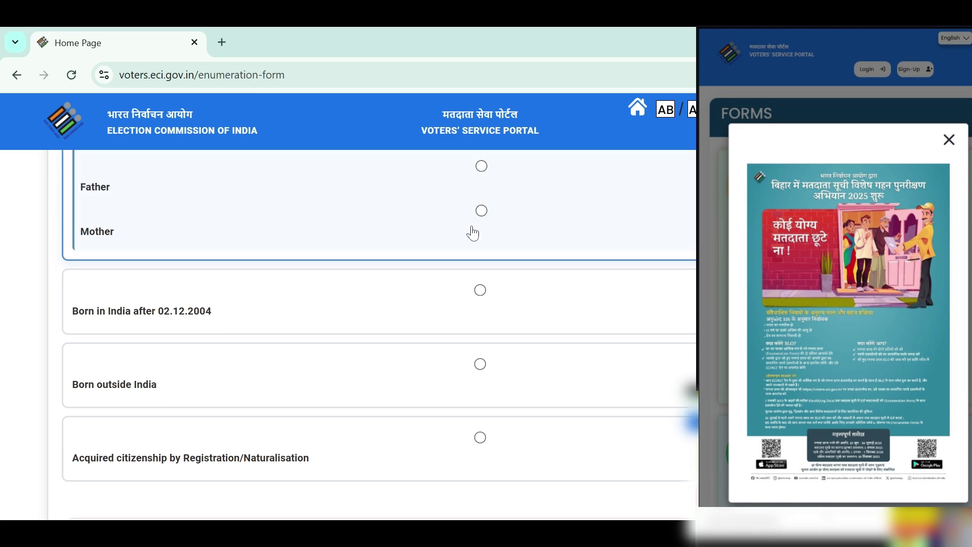
{"action": "scroll", "coordinate": [472, 233], "scroll_direction": "down", "scroll_amount": 2}
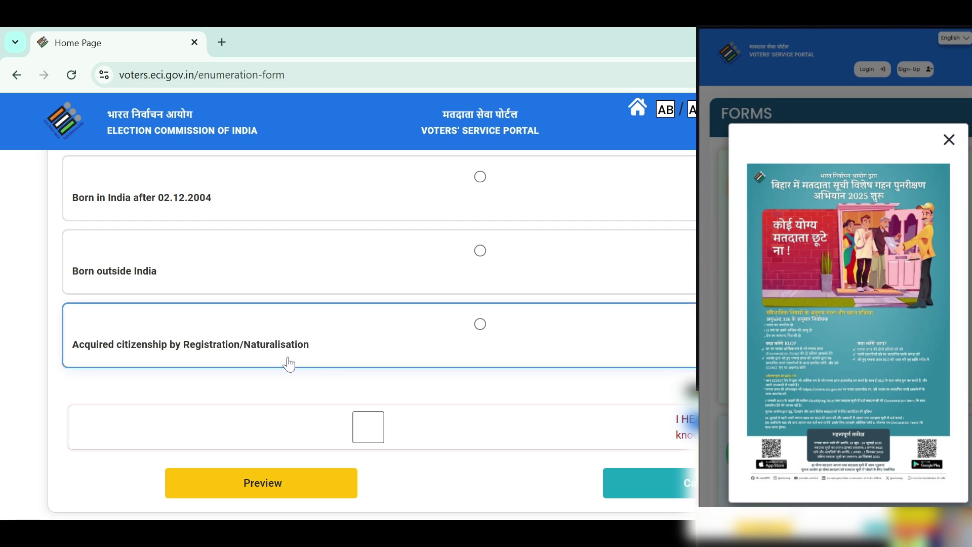
{"action": "scroll", "coordinate": [440, 349], "scroll_direction": "up", "scroll_amount": 4}
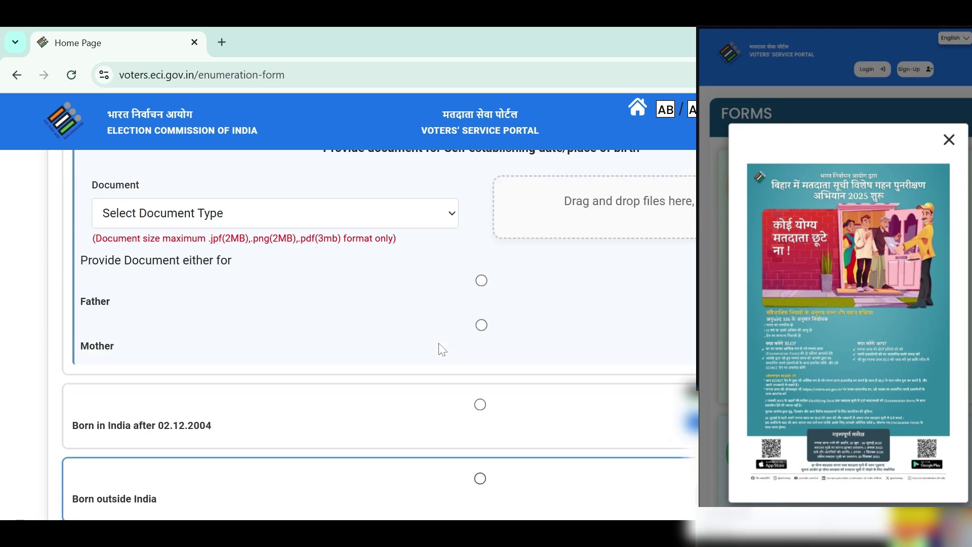
{"action": "scroll", "coordinate": [434, 352], "scroll_direction": "up", "scroll_amount": 4}
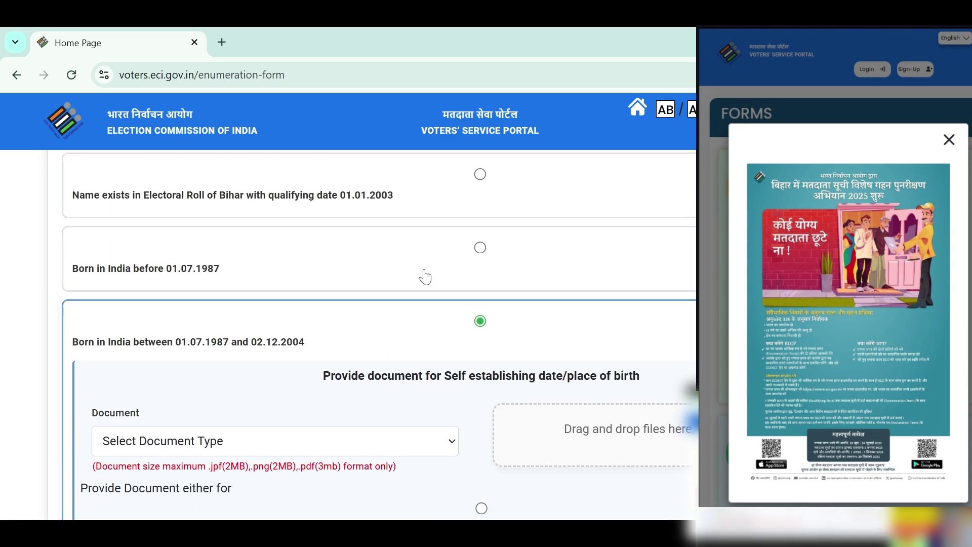
{"action": "left_click", "coordinate": [480, 248]}
{"action": "scroll", "coordinate": [390, 347], "scroll_direction": "down", "scroll_amount": 3}
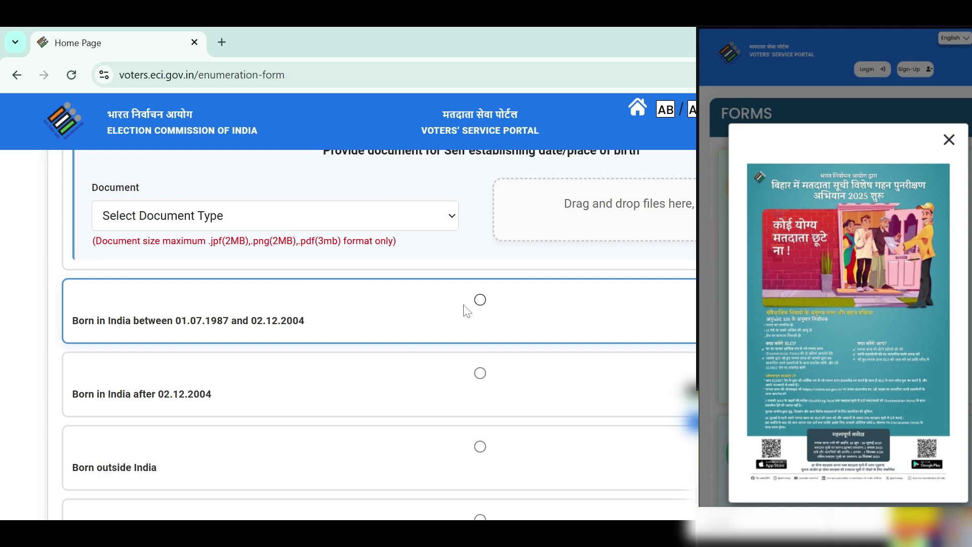
{"action": "scroll", "coordinate": [476, 324], "scroll_direction": "up", "scroll_amount": 4}
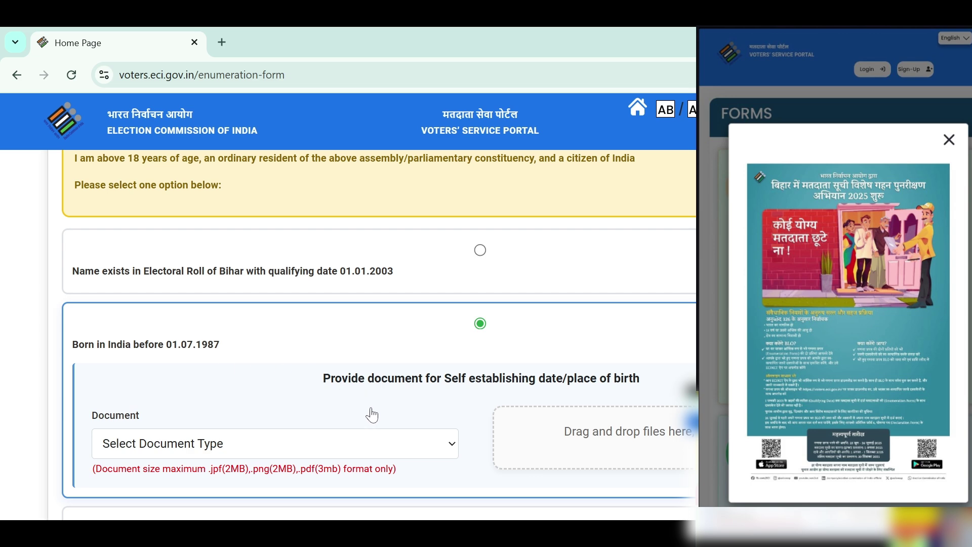
Step: Review the self document type list and close it without choosing
{"action": "scroll", "coordinate": [372, 415], "scroll_direction": "down", "scroll_amount": 3}
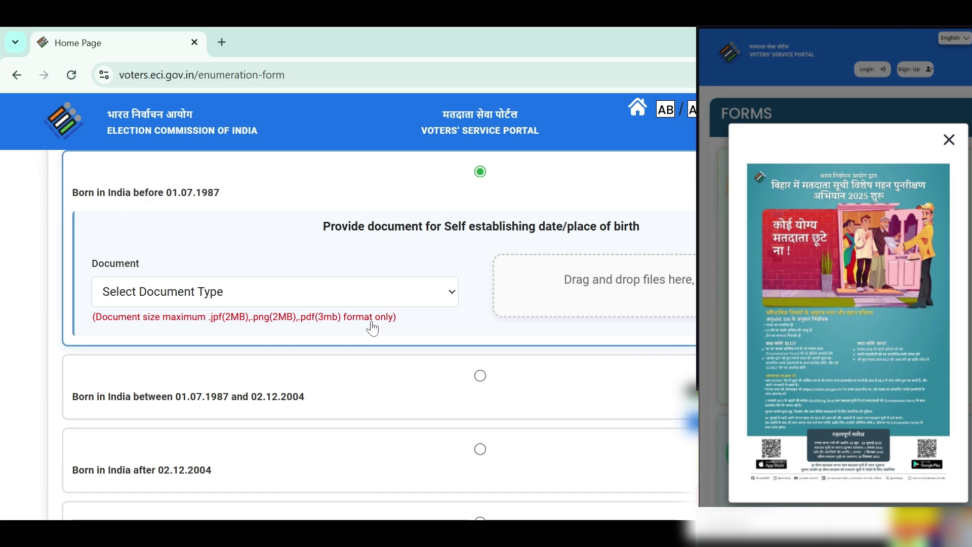
{"action": "left_click", "coordinate": [350, 291]}
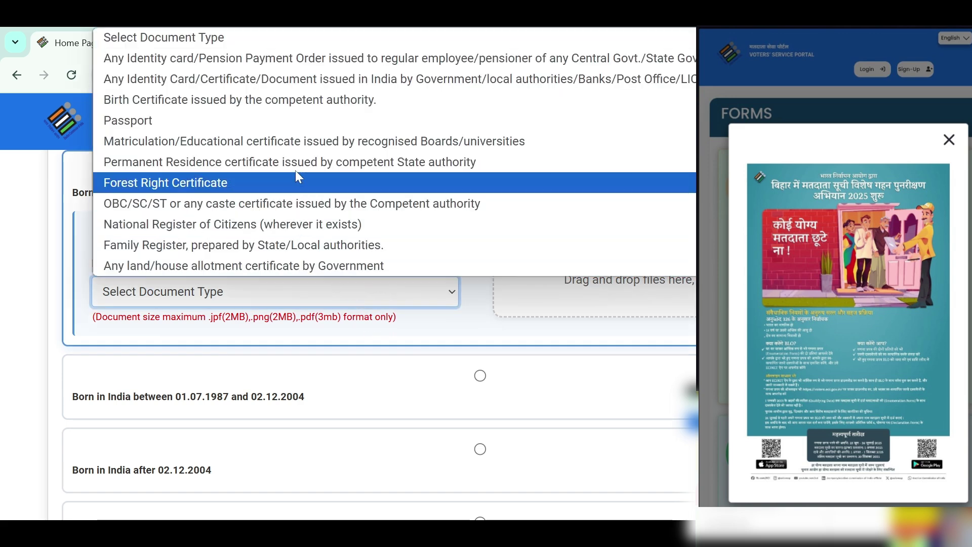
{"action": "scroll", "coordinate": [293, 147], "scroll_direction": "down", "scroll_amount": 1}
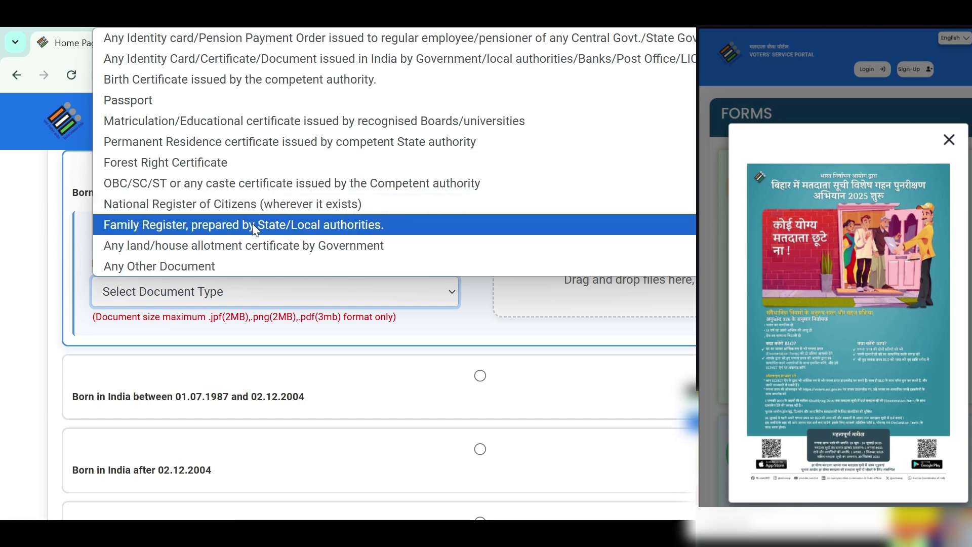
{"action": "scroll", "coordinate": [253, 229], "scroll_direction": "up", "scroll_amount": 1}
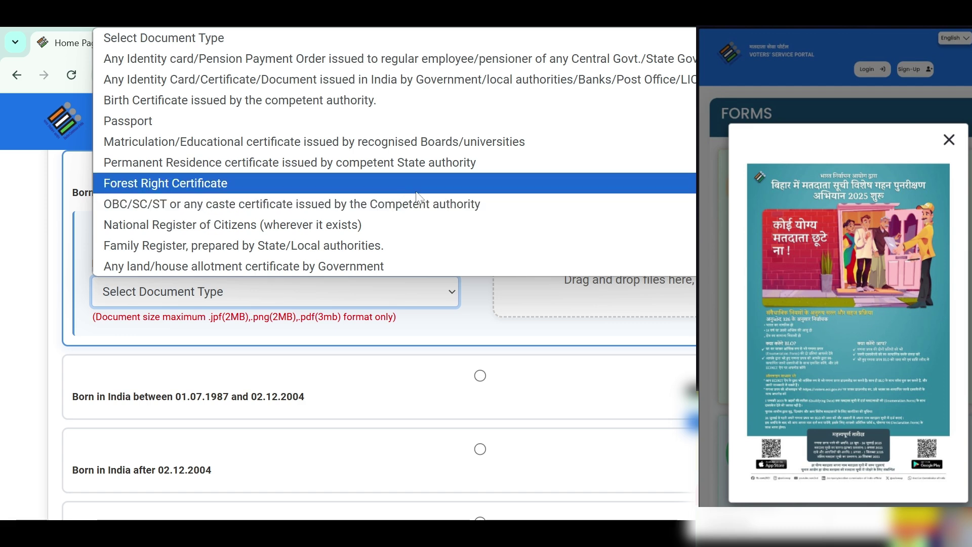
{"action": "left_click", "coordinate": [551, 354]}
Step: Select 'Born in India after 02.12.2004' and review its document types without choosing
{"action": "scroll", "coordinate": [458, 313], "scroll_direction": "down", "scroll_amount": 3}
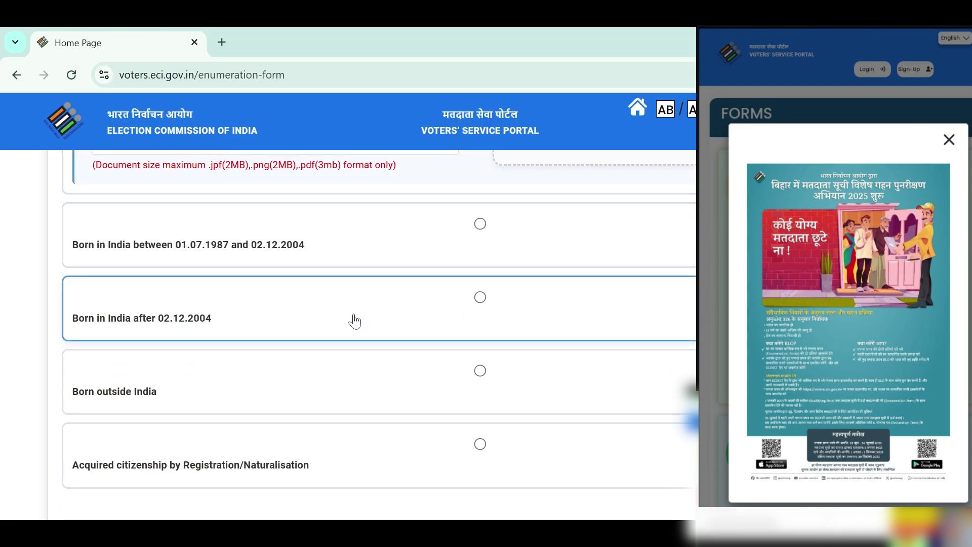
{"action": "left_click", "coordinate": [480, 298]}
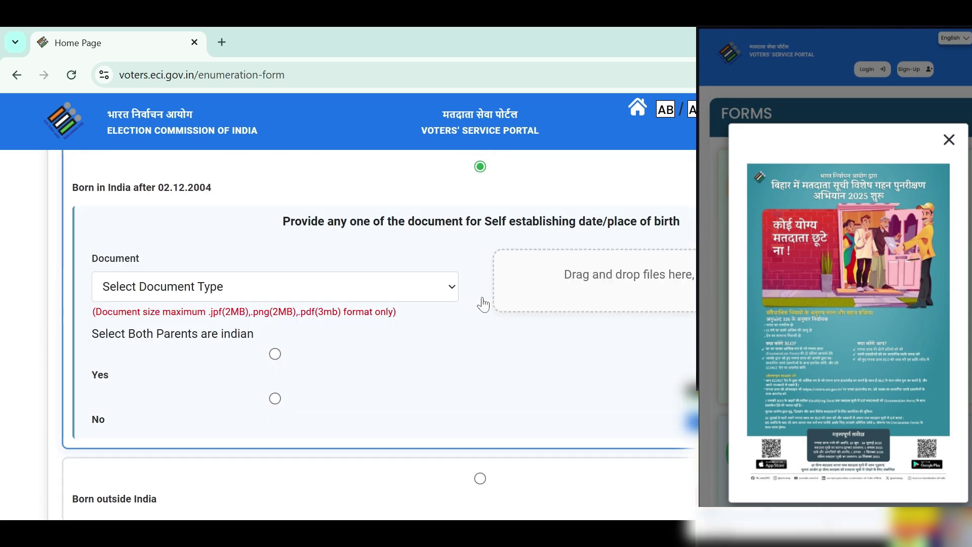
{"action": "left_click", "coordinate": [305, 286]}
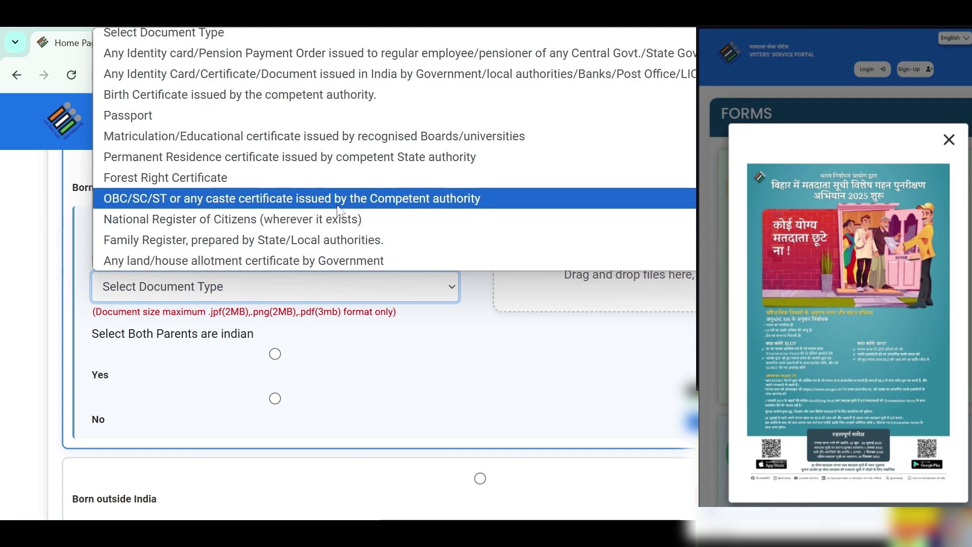
{"action": "scroll", "coordinate": [340, 208], "scroll_direction": "up", "scroll_amount": 1}
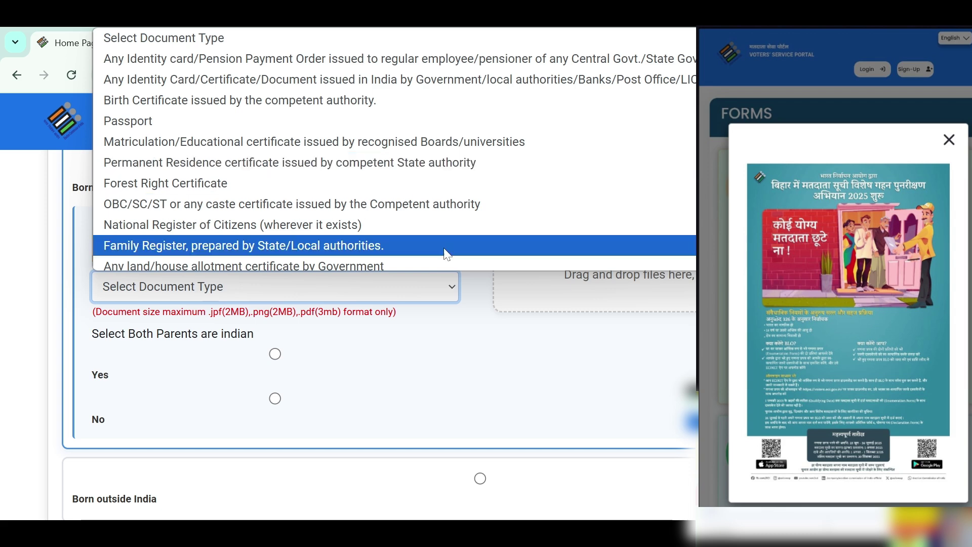
{"action": "left_click", "coordinate": [544, 351]}
{"action": "scroll", "coordinate": [380, 323], "scroll_direction": "down", "scroll_amount": 5}
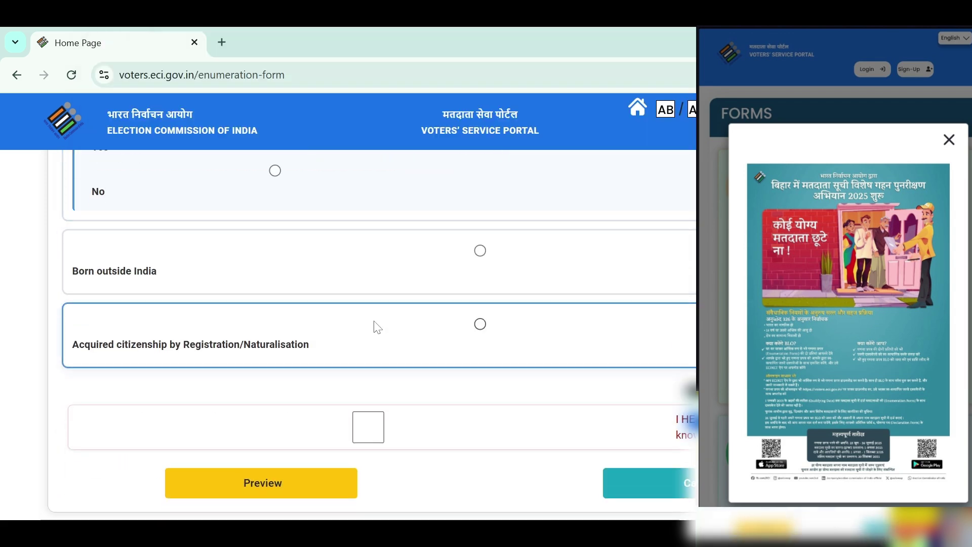
{"action": "scroll", "coordinate": [400, 280], "scroll_direction": "up", "scroll_amount": 7}
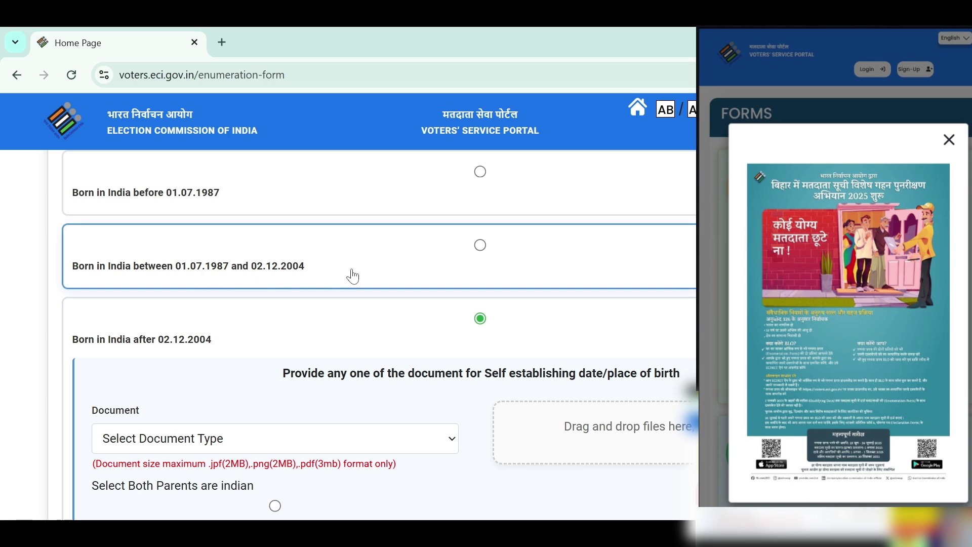
Step: Choose 'Born in India between 01.07.1987 and 02.12.2004' and upload the 10th mark sheet as matriculation certificate
{"action": "left_click", "coordinate": [480, 246]}
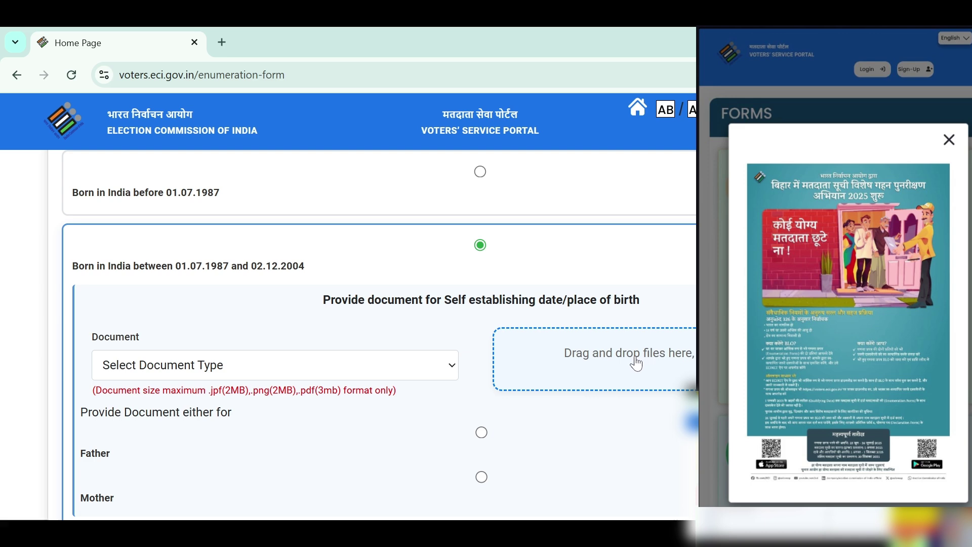
{"action": "left_click", "coordinate": [306, 374]}
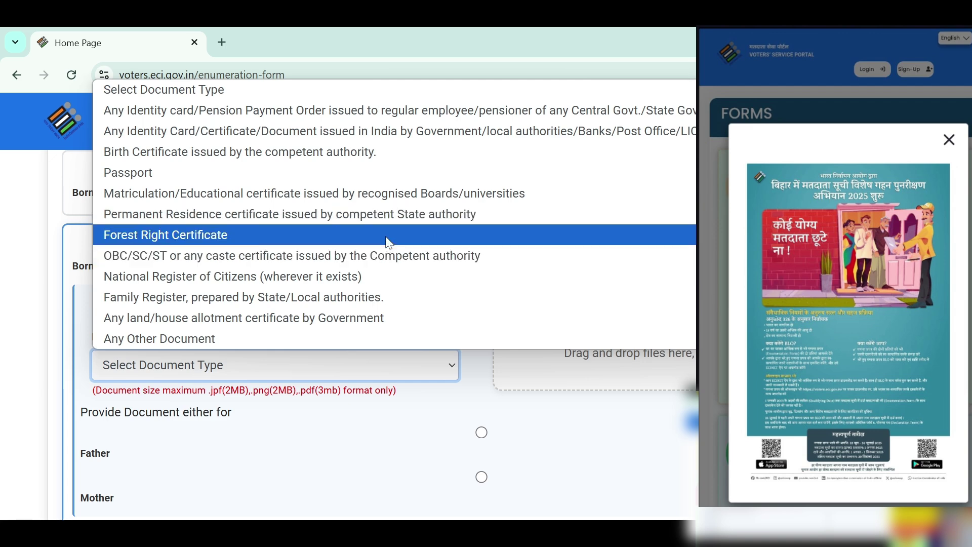
{"action": "left_click", "coordinate": [441, 198]}
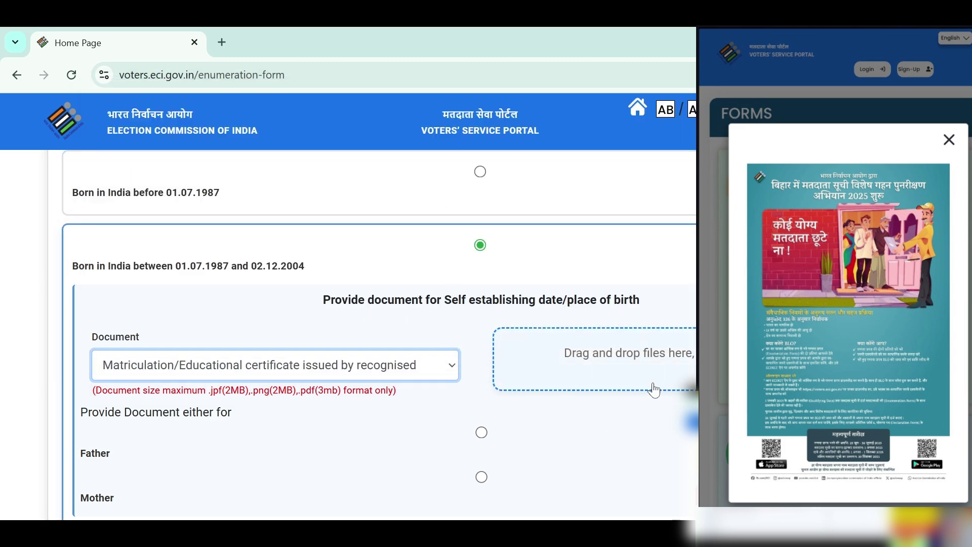
{"action": "left_click", "coordinate": [656, 365]}
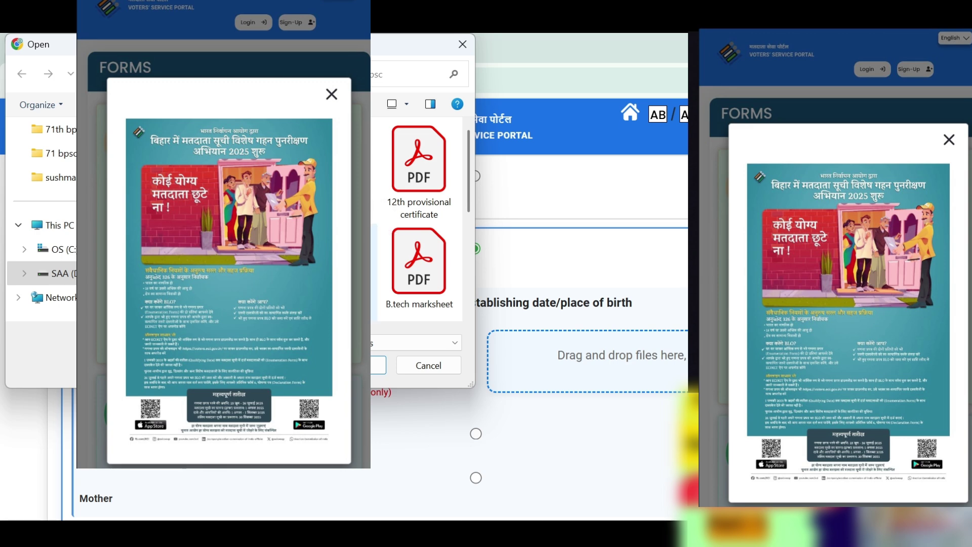
{"action": "left_click", "coordinate": [378, 364]}
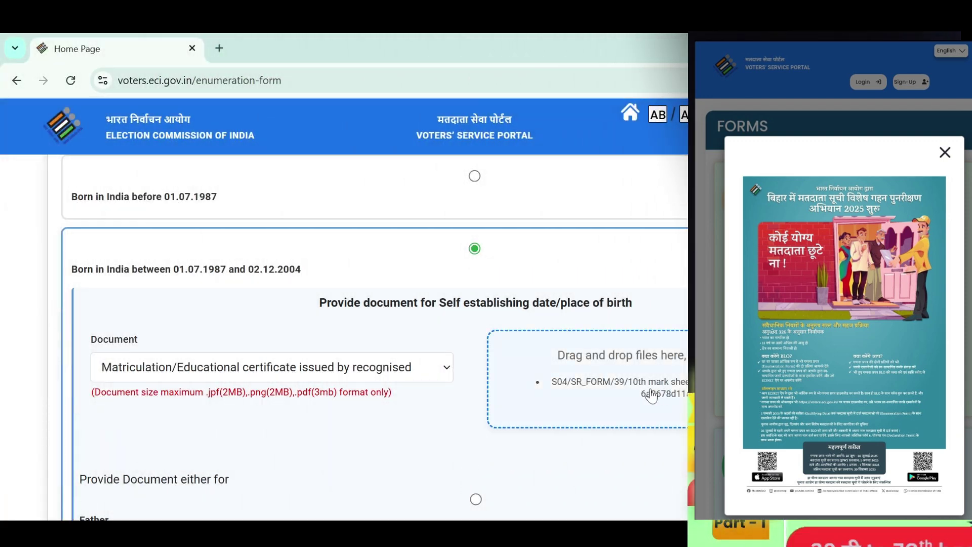
{"action": "scroll", "coordinate": [623, 393], "scroll_direction": "down", "scroll_amount": 3}
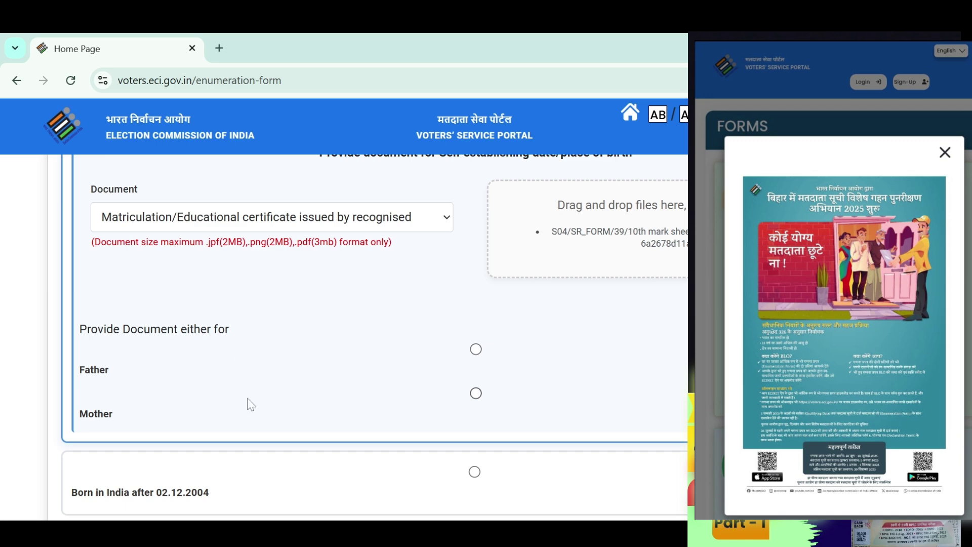
Step: Choose Father for parent documents with Permanent Residence certificate as the document type
{"action": "left_click", "coordinate": [476, 349]}
{"action": "scroll", "coordinate": [423, 369], "scroll_direction": "down", "scroll_amount": 1}
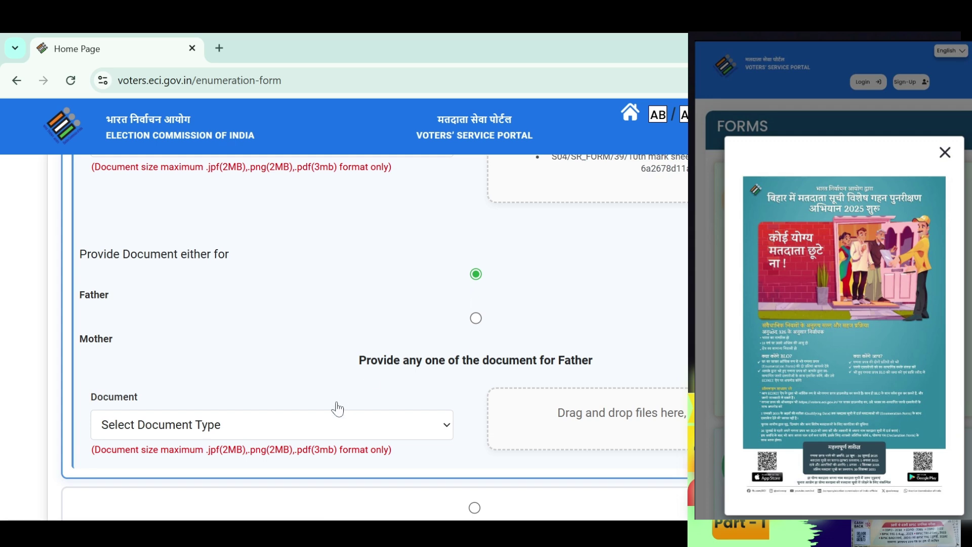
{"action": "left_click", "coordinate": [339, 438]}
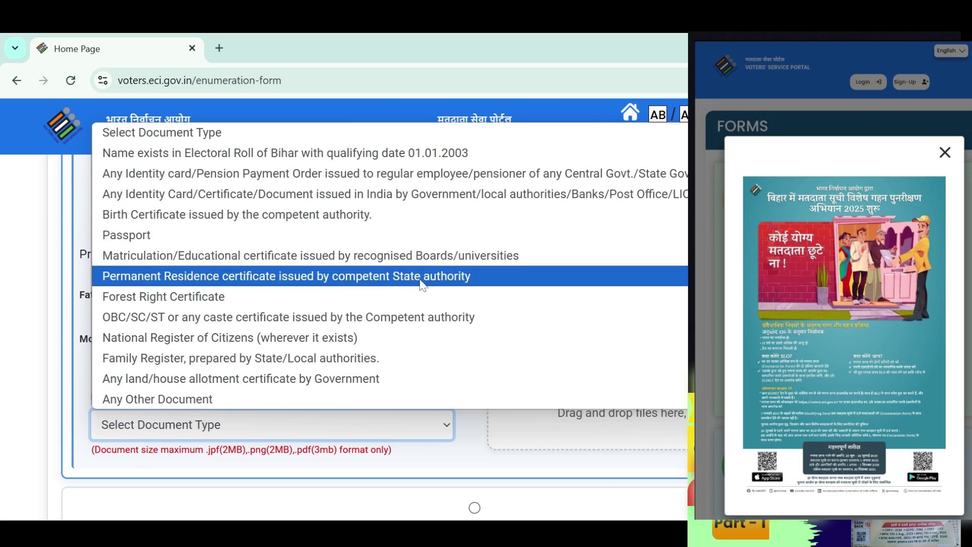
{"action": "left_click", "coordinate": [420, 281]}
{"action": "scroll", "coordinate": [547, 378], "scroll_direction": "down", "scroll_amount": 2}
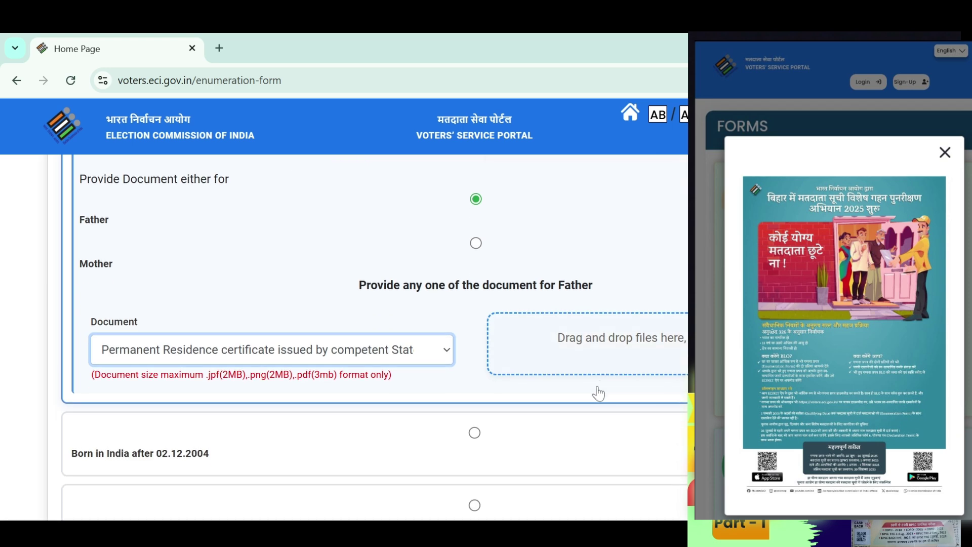
Step: Upload the father's residence certificate file from the newest Downloads folder
{"action": "left_click", "coordinate": [631, 348]}
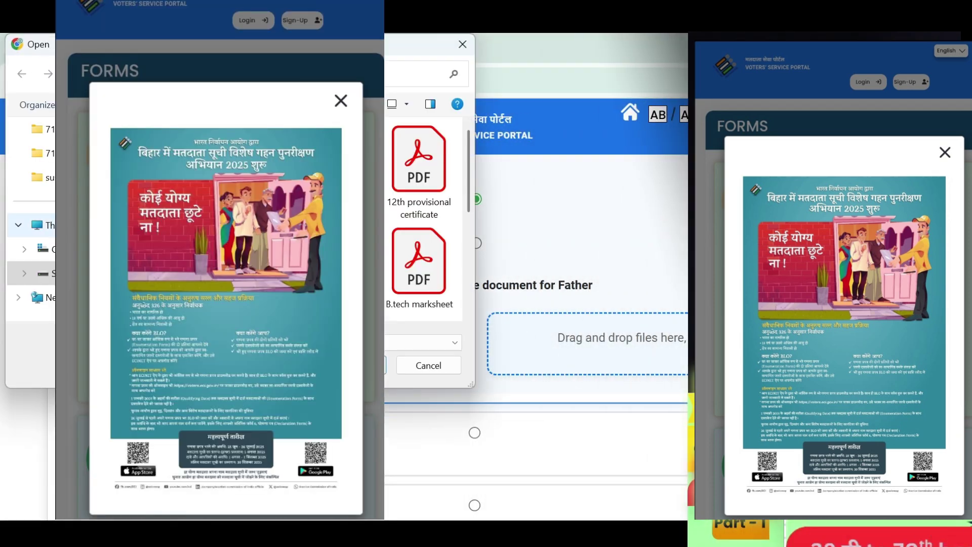
{"action": "scroll", "coordinate": [31, 213], "scroll_direction": "up", "scroll_amount": 5}
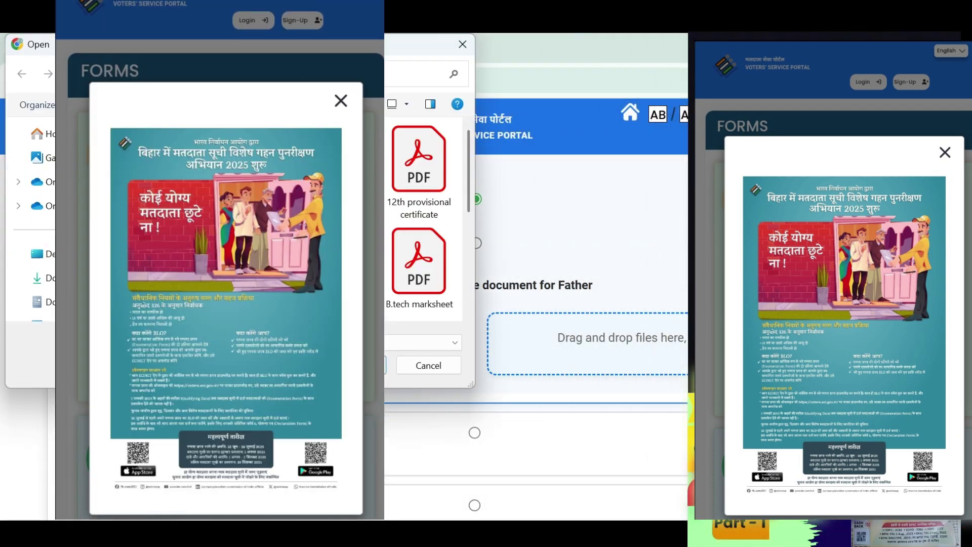
{"action": "left_click", "coordinate": [63, 278]}
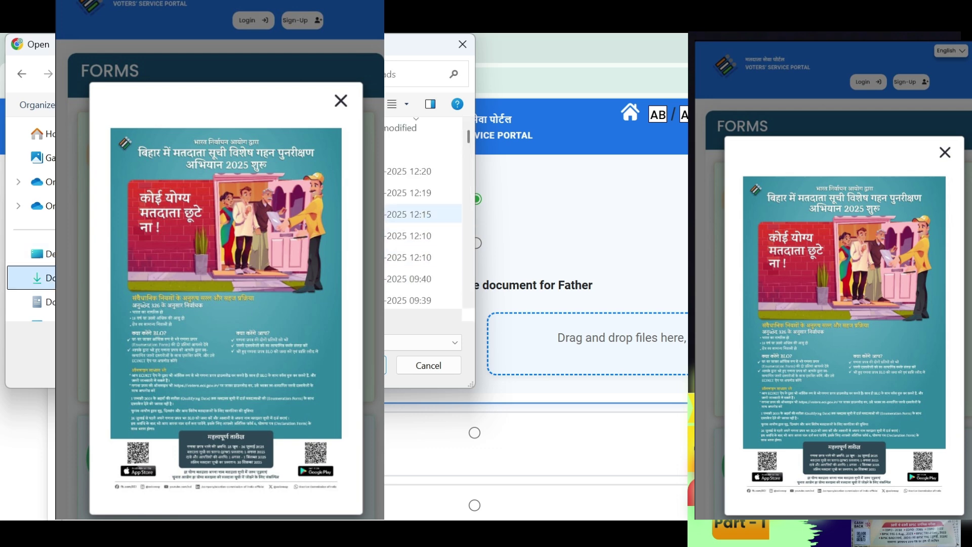
{"action": "scroll", "coordinate": [423, 225], "scroll_direction": "down", "scroll_amount": 3}
{"action": "double_click", "coordinate": [263, 193]}
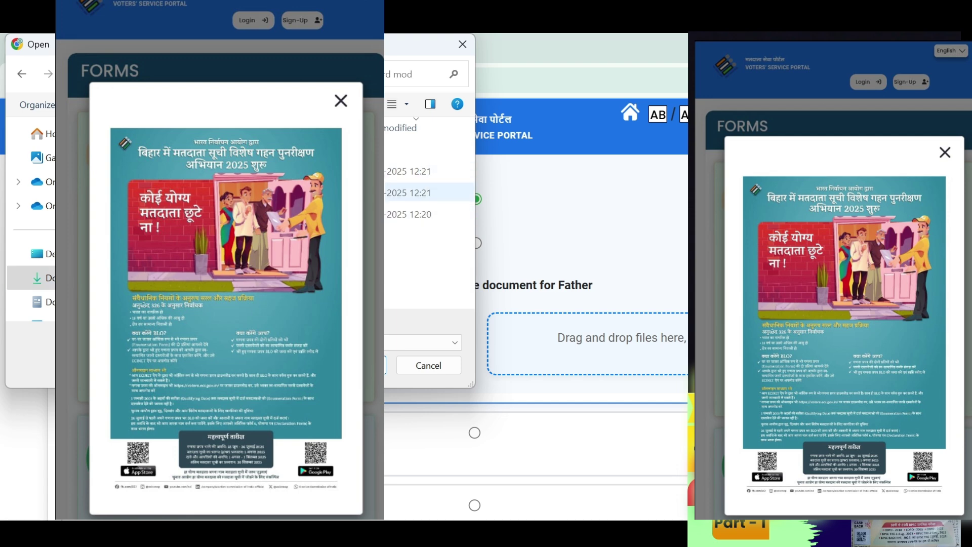
{"action": "left_click", "coordinate": [263, 192]}
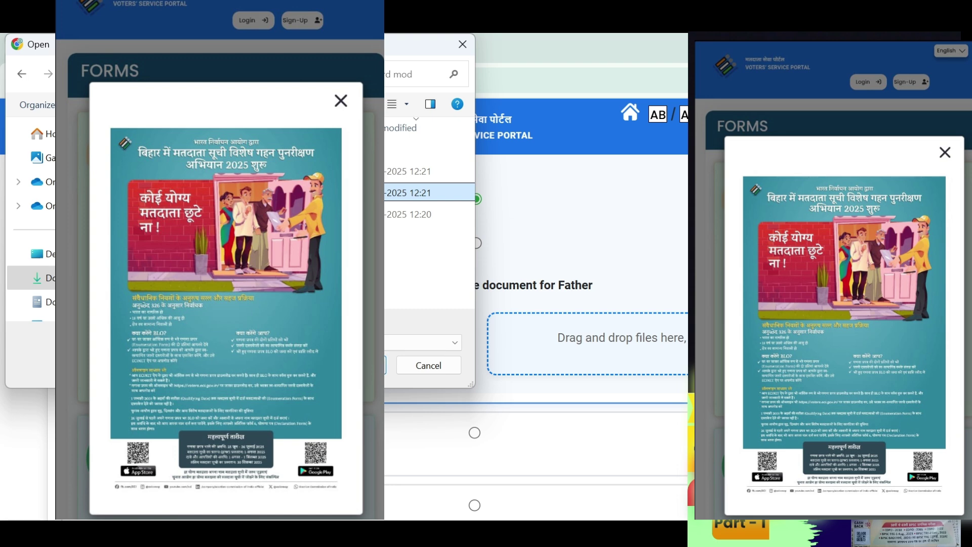
{"action": "left_click", "coordinate": [353, 365]}
{"action": "scroll", "coordinate": [354, 365], "scroll_direction": "down", "scroll_amount": 1}
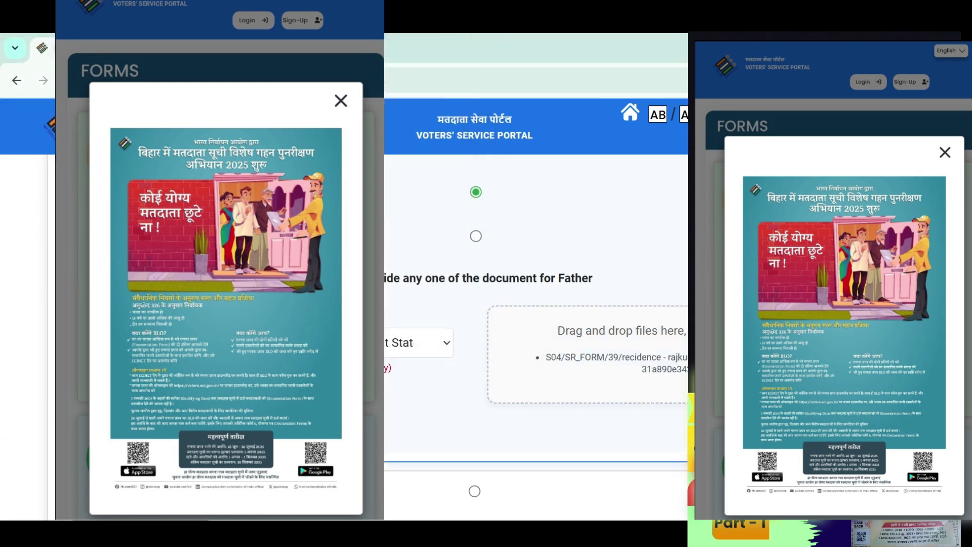
{"action": "scroll", "coordinate": [536, 337], "scroll_direction": "down", "scroll_amount": 2}
{"action": "scroll", "coordinate": [536, 337], "scroll_direction": "up", "scroll_amount": 3}
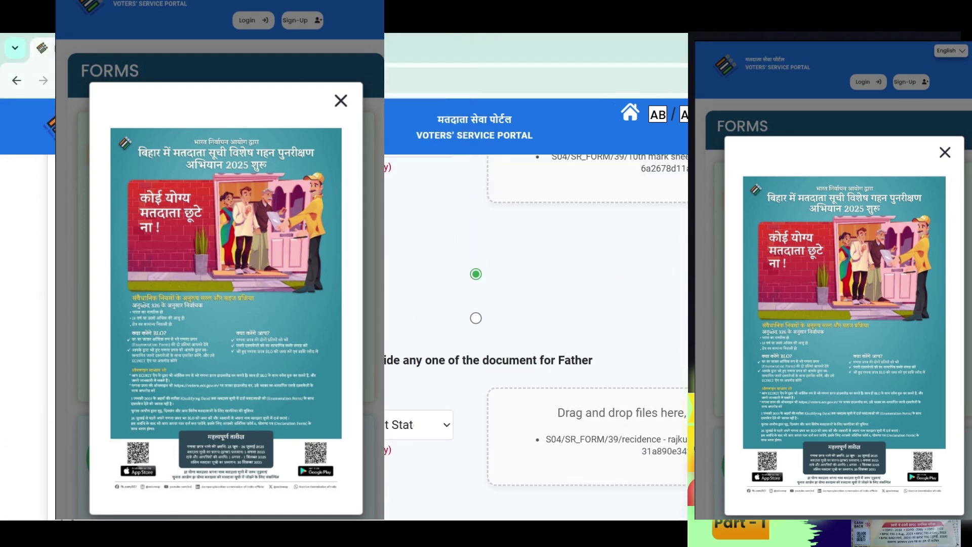
Step: Switch to Mother, select Permanent Residence certificate and upload her residence certificate file
{"action": "left_click", "coordinate": [475, 319]}
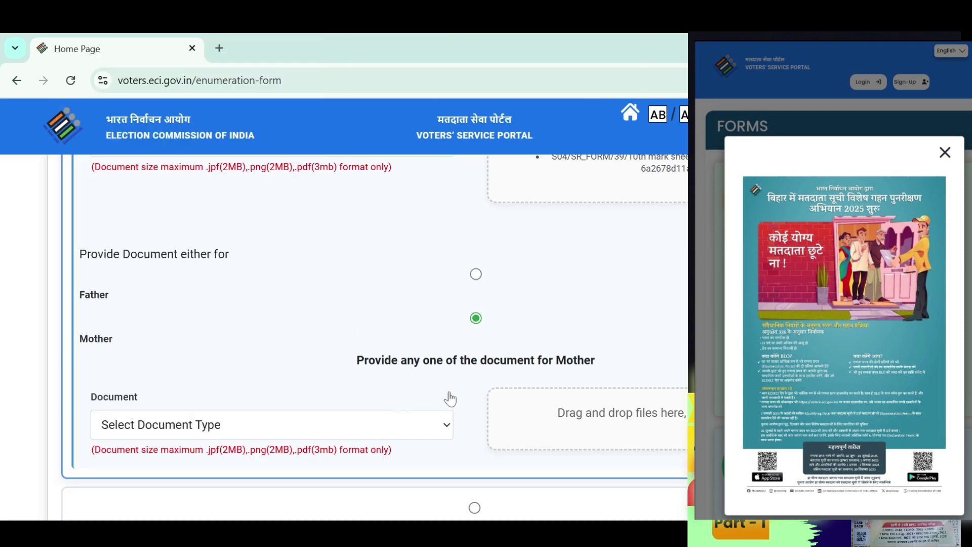
{"action": "left_click", "coordinate": [414, 434]}
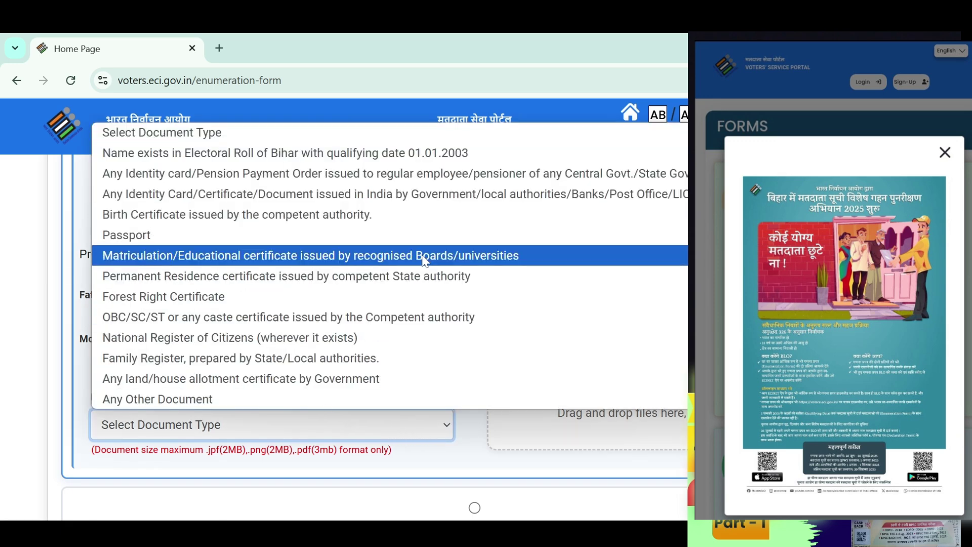
{"action": "left_click", "coordinate": [412, 277]}
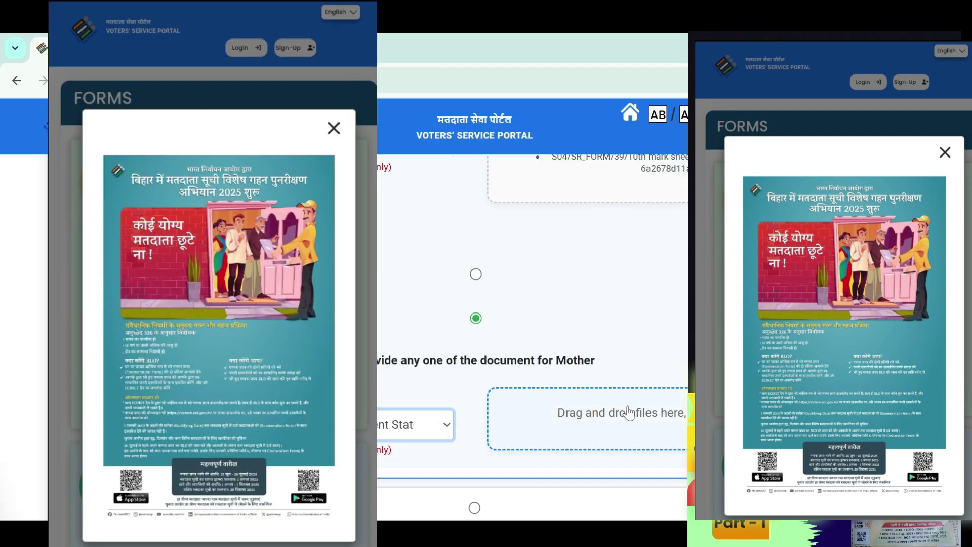
{"action": "left_click", "coordinate": [627, 413]}
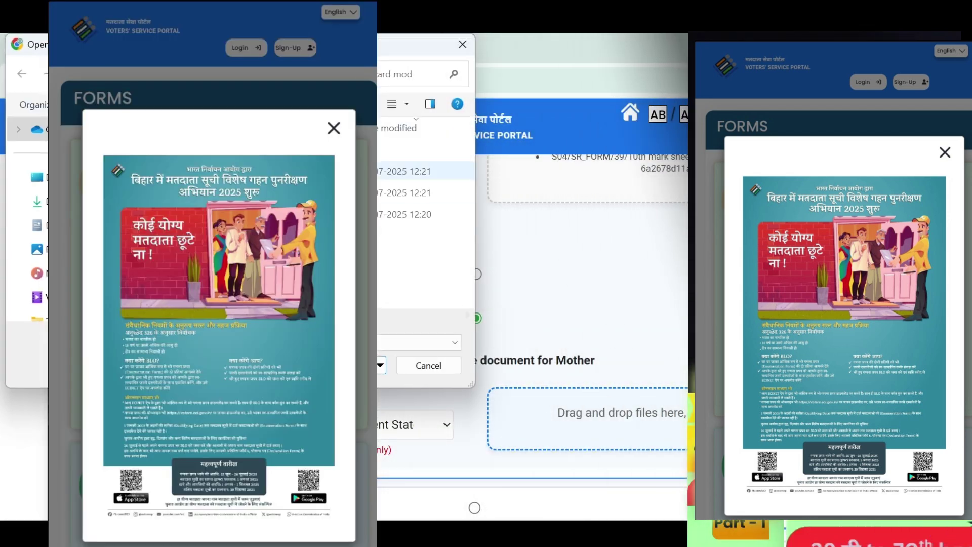
{"action": "left_click", "coordinate": [243, 215]}
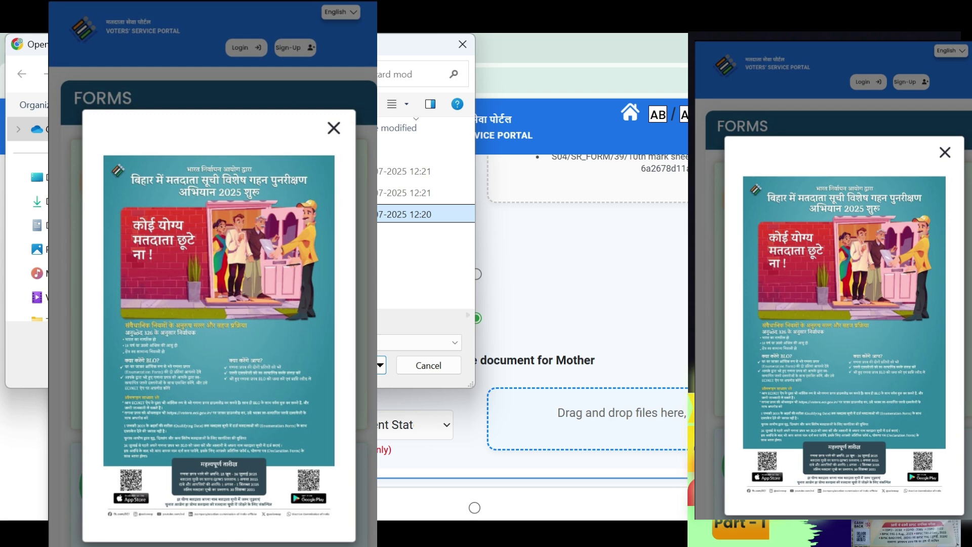
{"action": "left_click", "coordinate": [348, 365]}
{"action": "scroll", "coordinate": [558, 296], "scroll_direction": "down", "scroll_amount": 1}
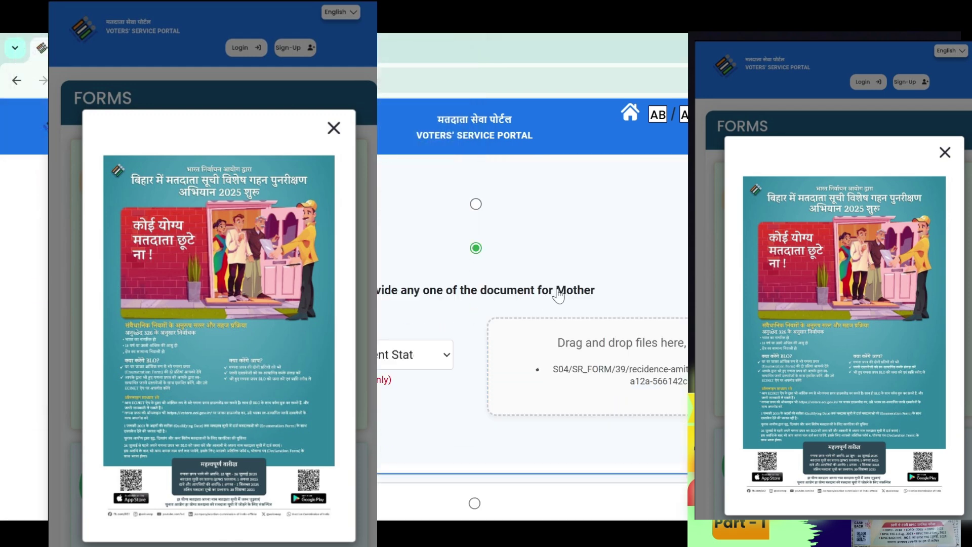
{"action": "scroll", "coordinate": [558, 295], "scroll_direction": "down", "scroll_amount": 1}
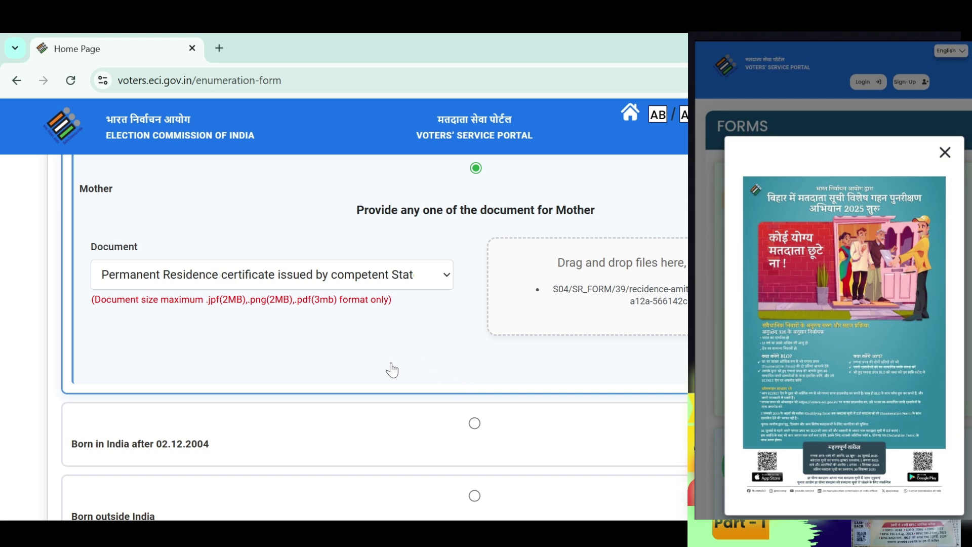
Step: Tick the declaration checkbox, submit the form and confirm with YES
{"action": "scroll", "coordinate": [375, 373], "scroll_direction": "down", "scroll_amount": 1}
{"action": "scroll", "coordinate": [375, 373], "scroll_direction": "down", "scroll_amount": 1}
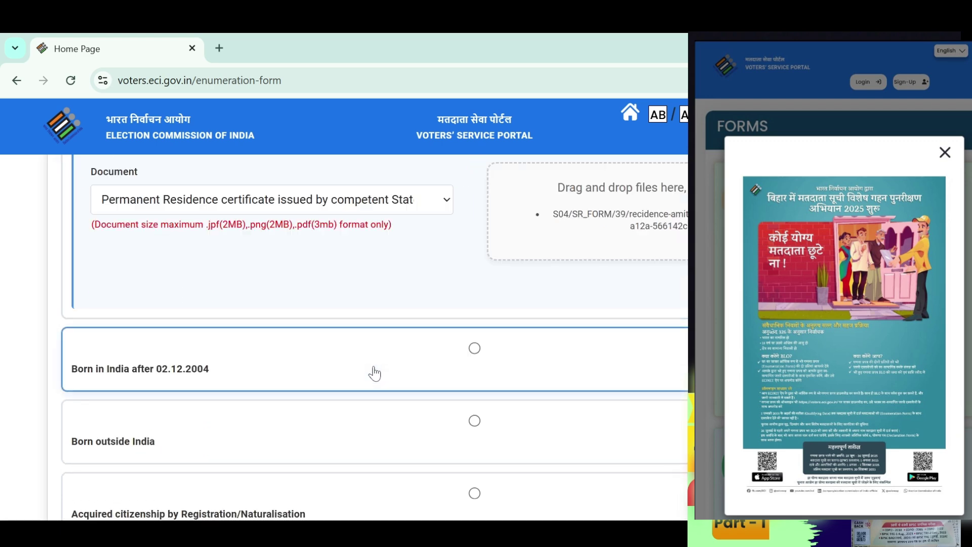
{"action": "scroll", "coordinate": [375, 373], "scroll_direction": "down", "scroll_amount": 1}
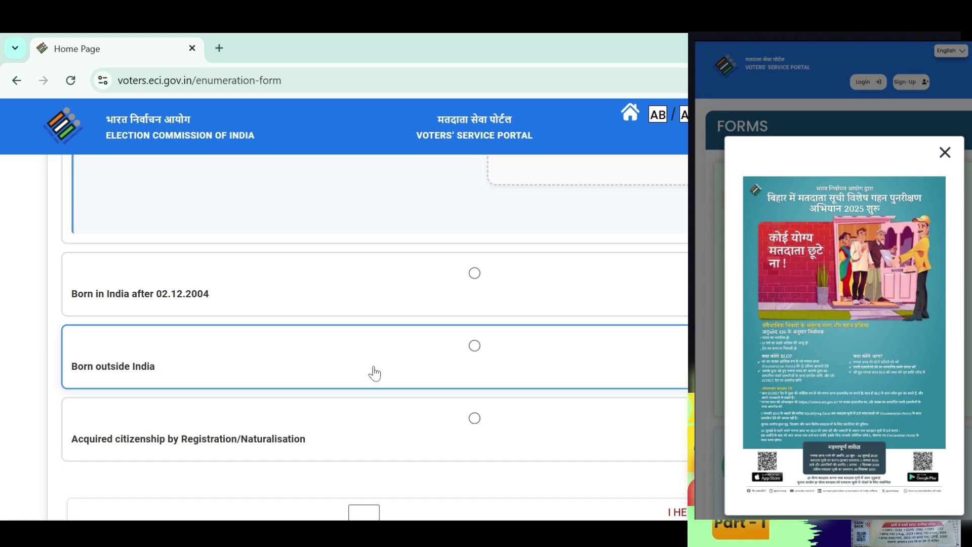
{"action": "scroll", "coordinate": [605, 314], "scroll_direction": "down", "scroll_amount": 1}
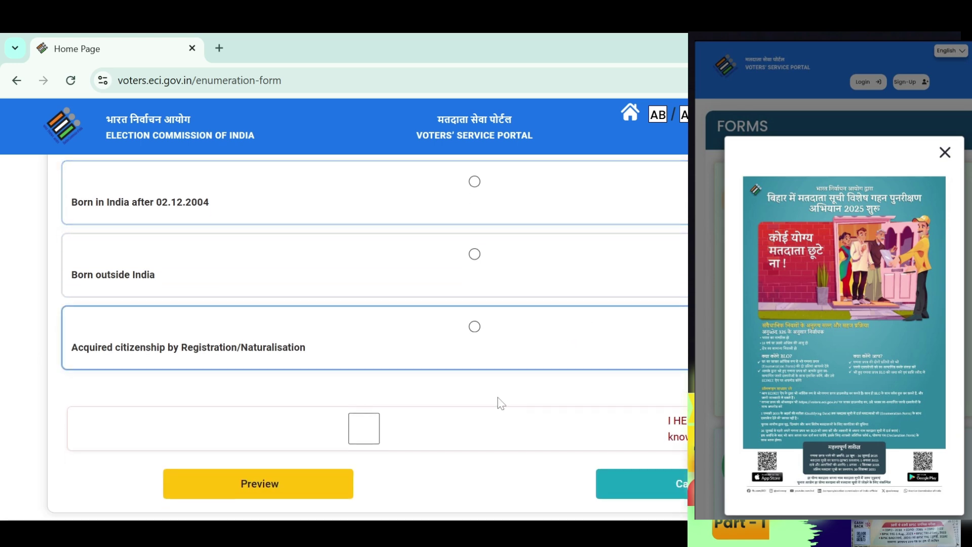
{"action": "left_click", "coordinate": [363, 441]}
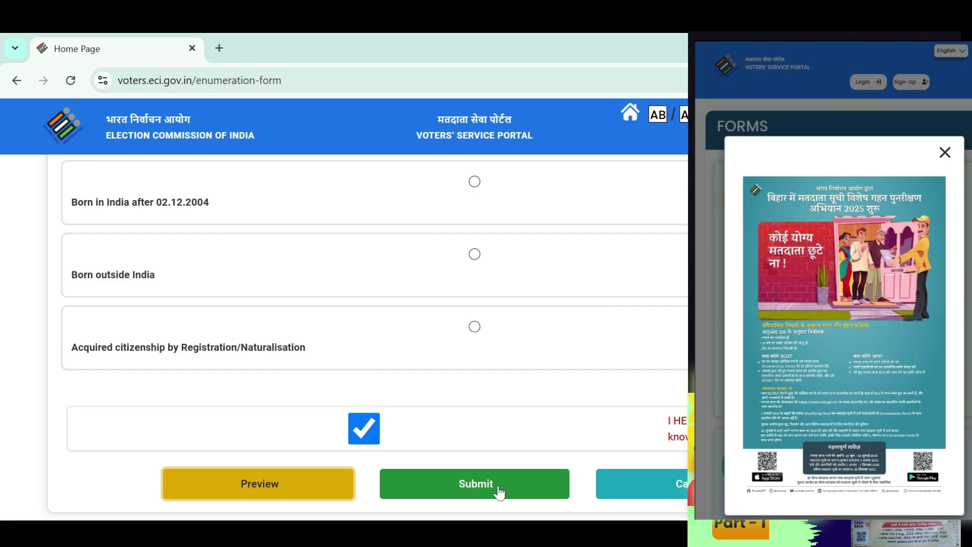
{"action": "left_click", "coordinate": [498, 491]}
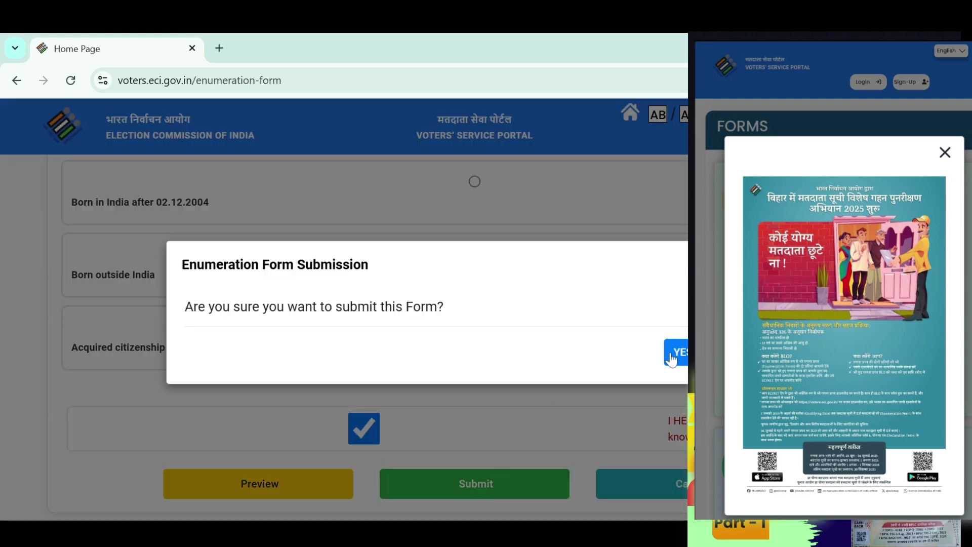
{"action": "left_click", "coordinate": [678, 353]}
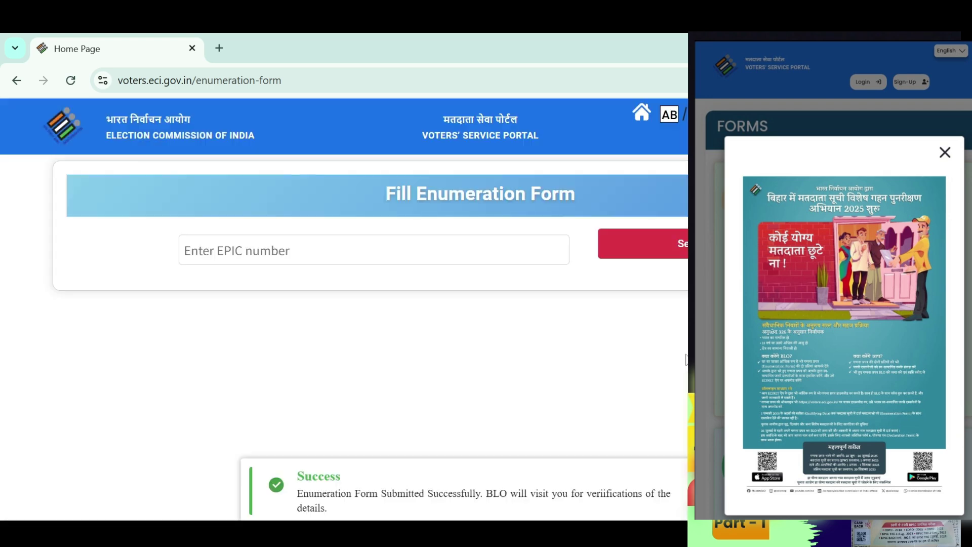